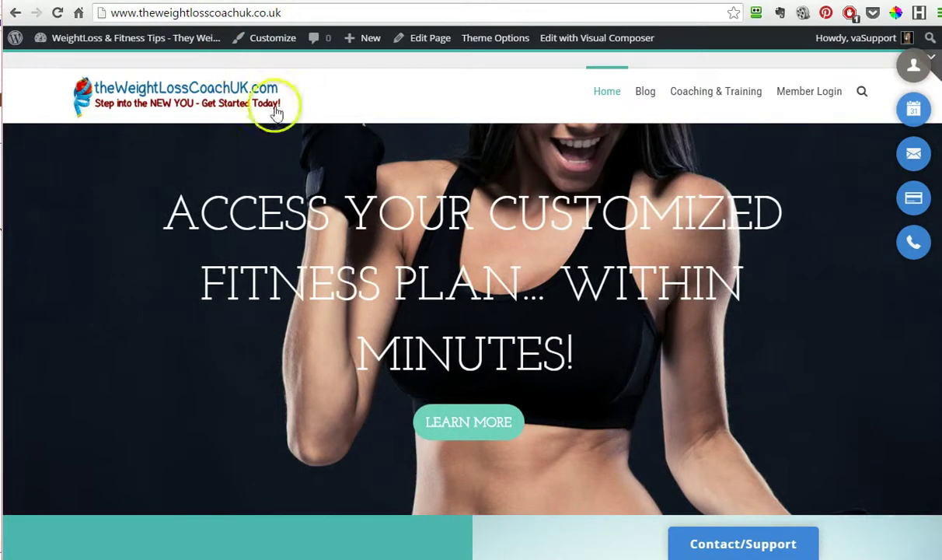
- Load the WordPress admin Dashboard by adding /wp-admin to the site's address
{"action": "left_click", "coordinate": [323, 15]}
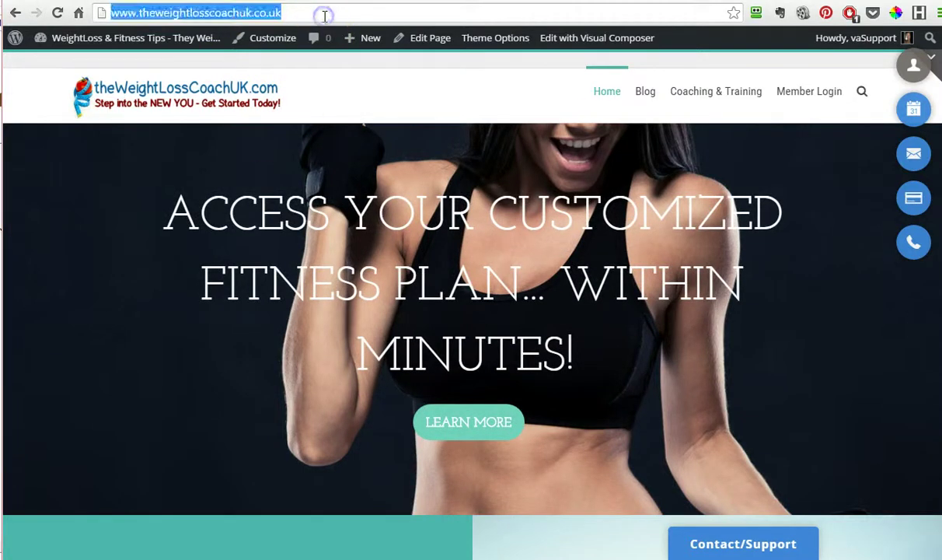
{"action": "left_click", "coordinate": [324, 16]}
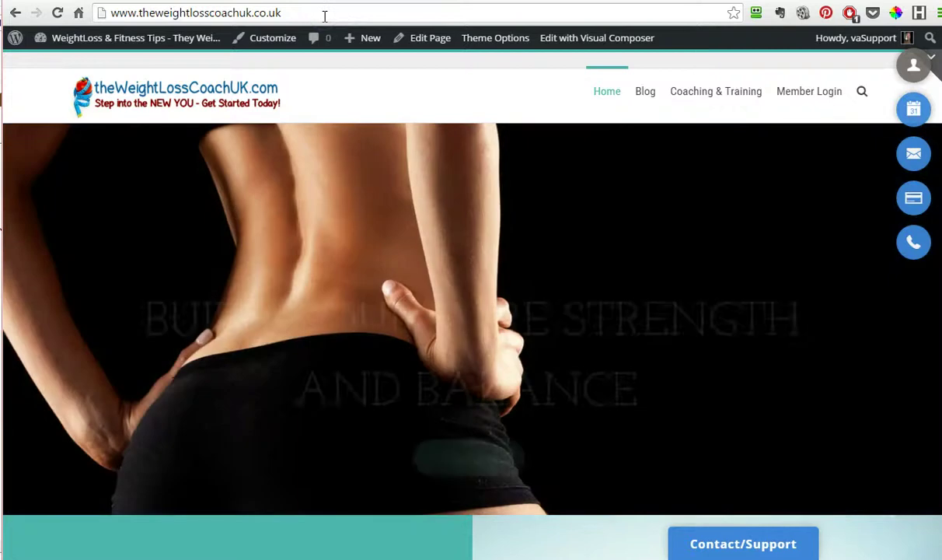
{"action": "type", "text": "/"}
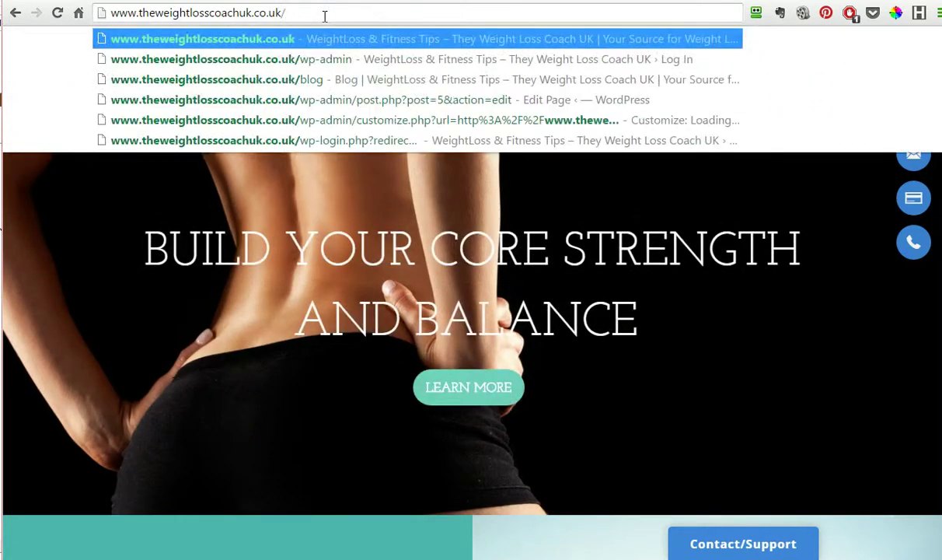
{"action": "type", "text": "wp"}
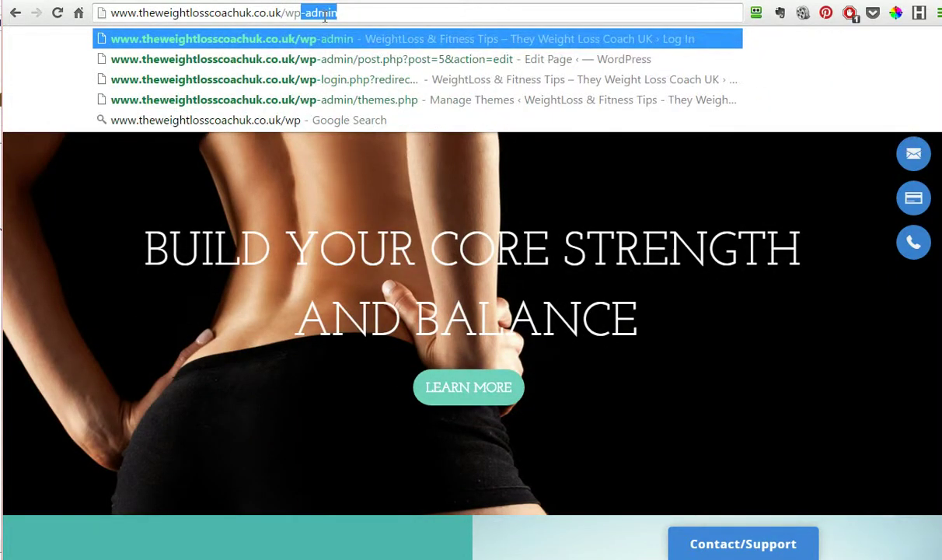
{"action": "key", "text": "Return"}
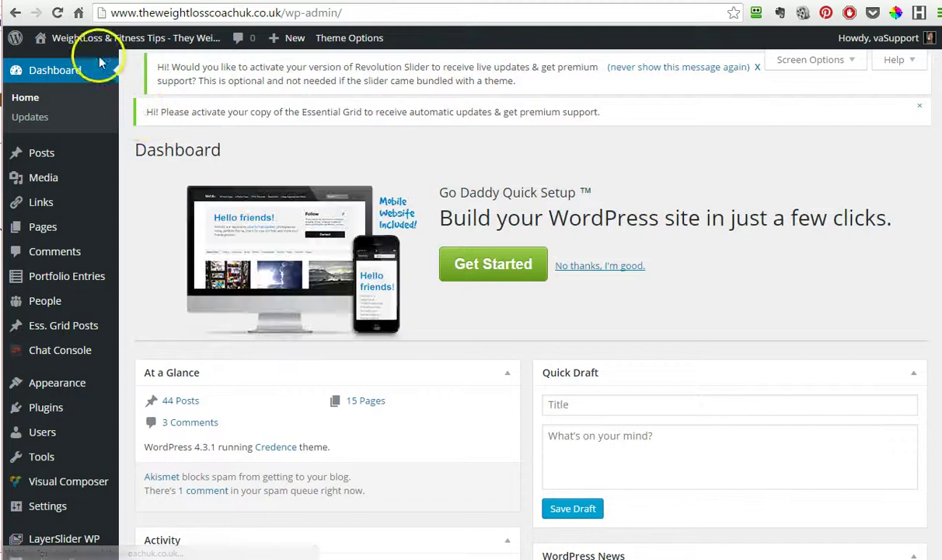
{"action": "mouse_move", "coordinate": [104, 45]}
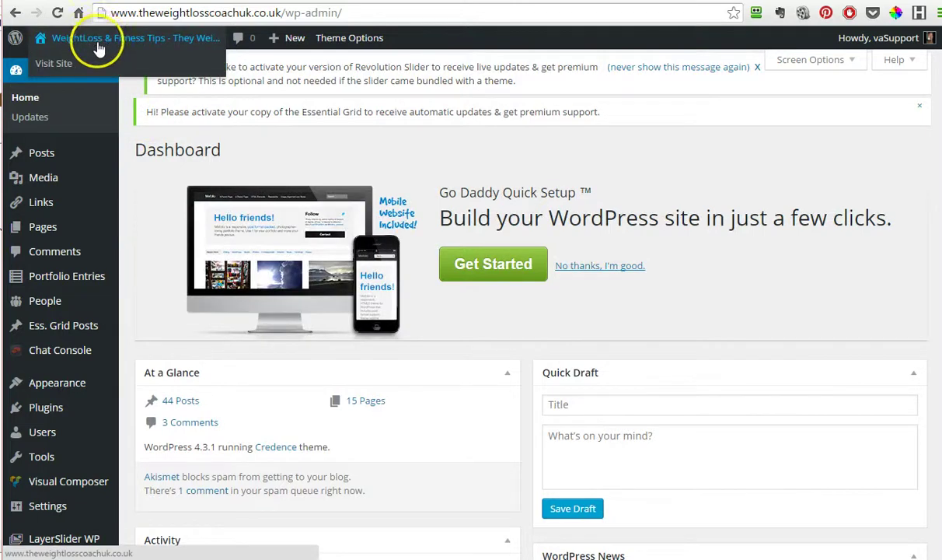
{"action": "left_click", "coordinate": [99, 47]}
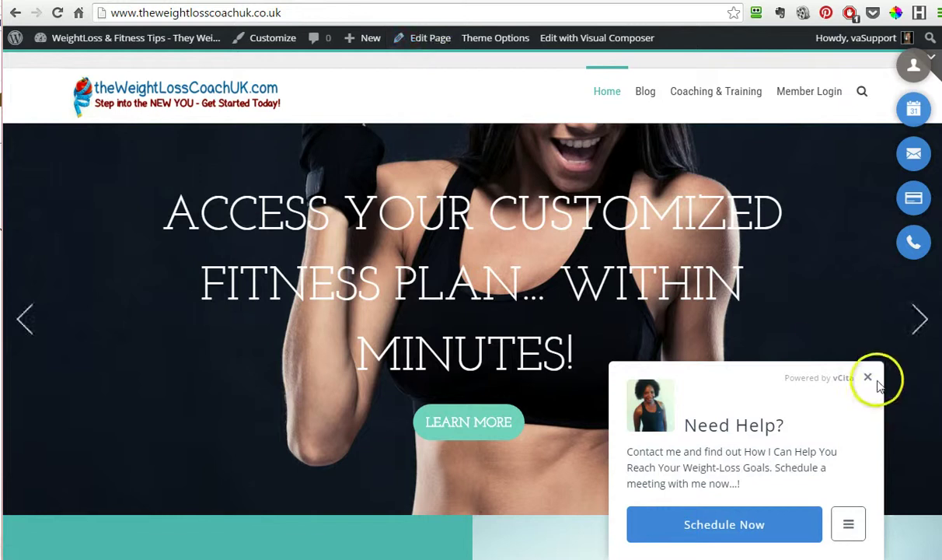
{"action": "left_click", "coordinate": [867, 378]}
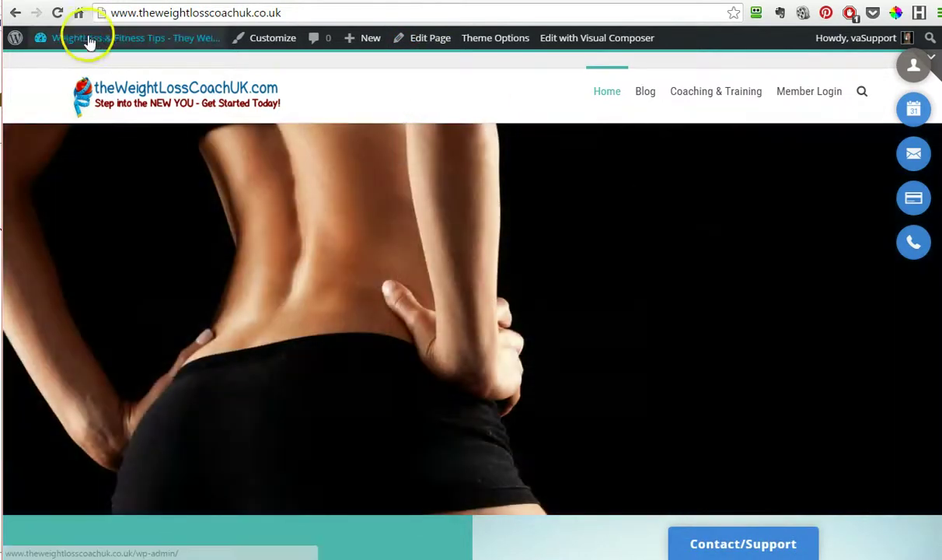
{"action": "mouse_move", "coordinate": [80, 43]}
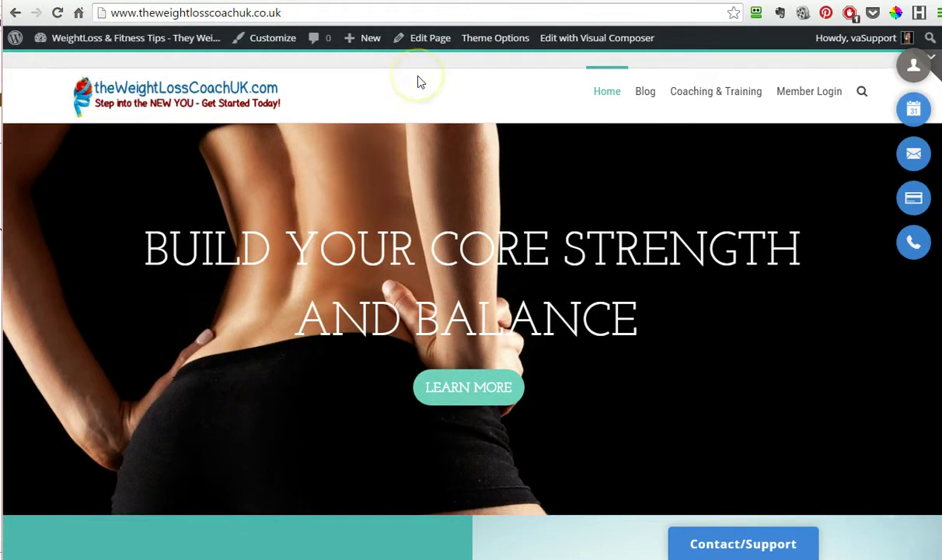
{"action": "mouse_move", "coordinate": [127, 48]}
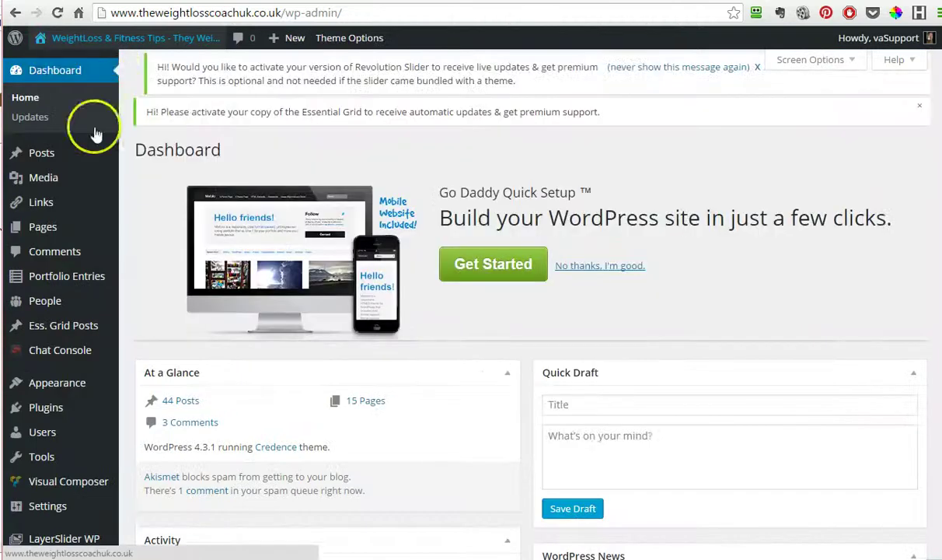
- Open the Pages list and scroll down to the Home Fitness - Front Page entry
{"action": "left_click", "coordinate": [43, 233]}
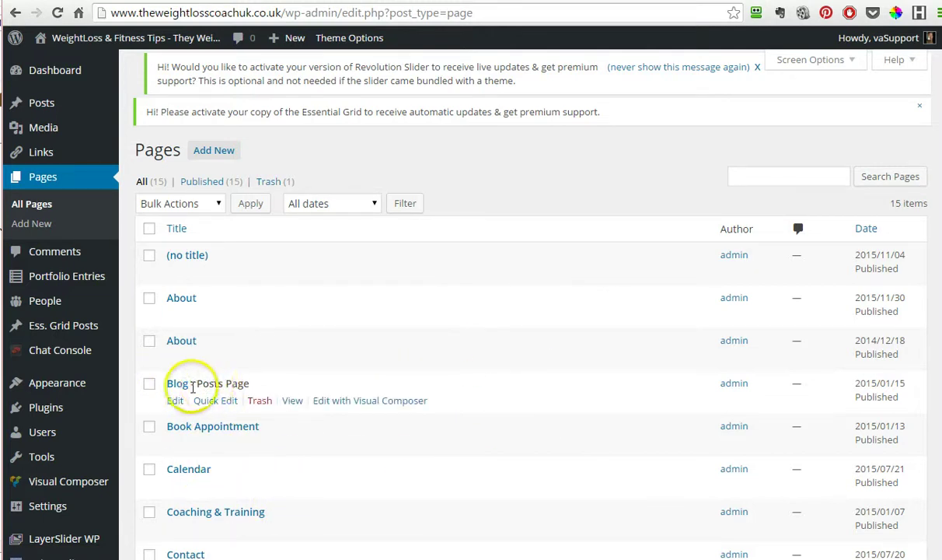
{"action": "scroll", "coordinate": [543, 531], "scroll_direction": "down", "scroll_amount": 4}
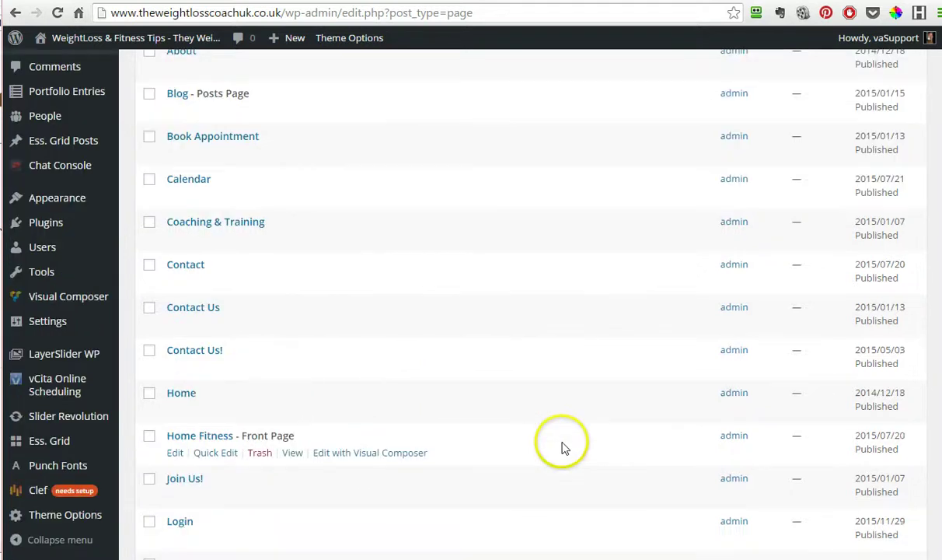
{"action": "scroll", "coordinate": [563, 447], "scroll_direction": "down", "scroll_amount": 1}
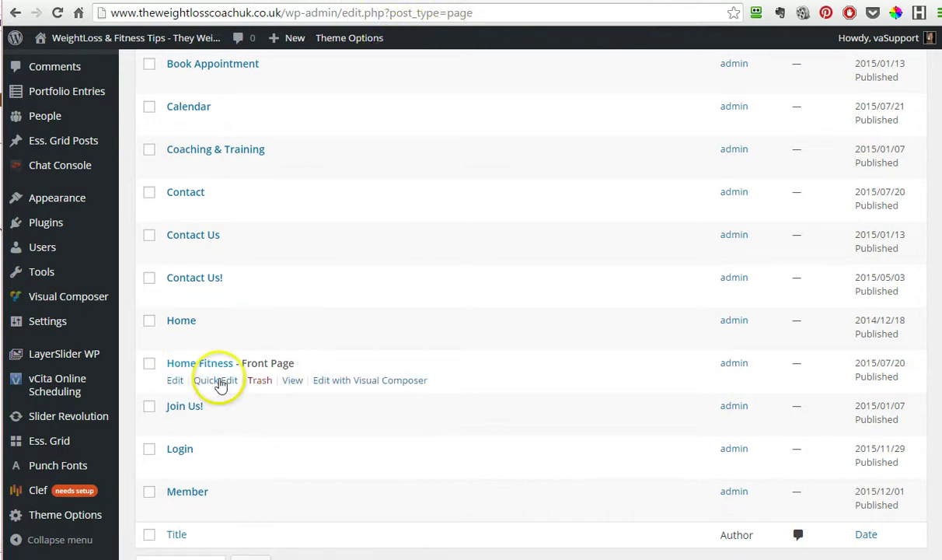
- Open Home Fitness - Front Page in Visual Composer and scroll to its Layer Slider element
{"action": "left_click", "coordinate": [196, 366]}
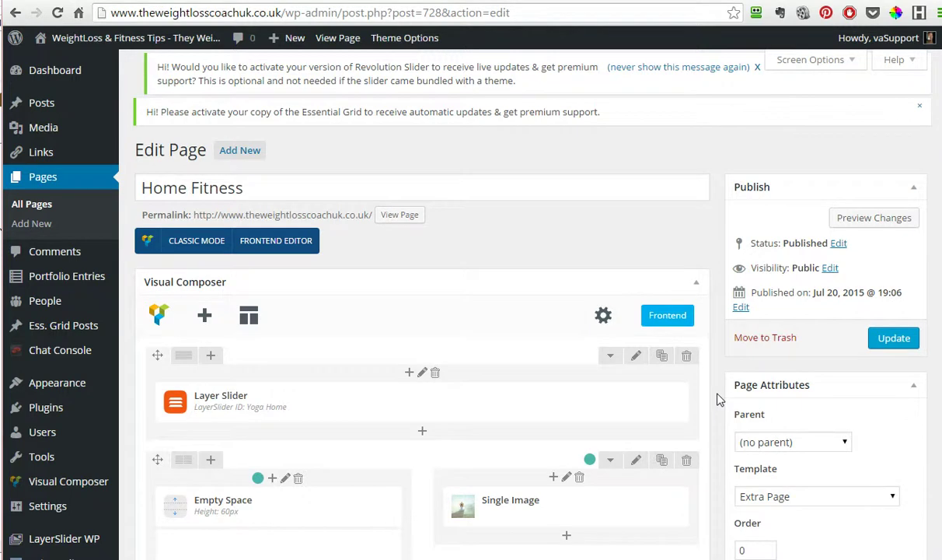
{"action": "scroll", "coordinate": [719, 399], "scroll_direction": "down", "scroll_amount": 1}
{"action": "mouse_move", "coordinate": [248, 327]}
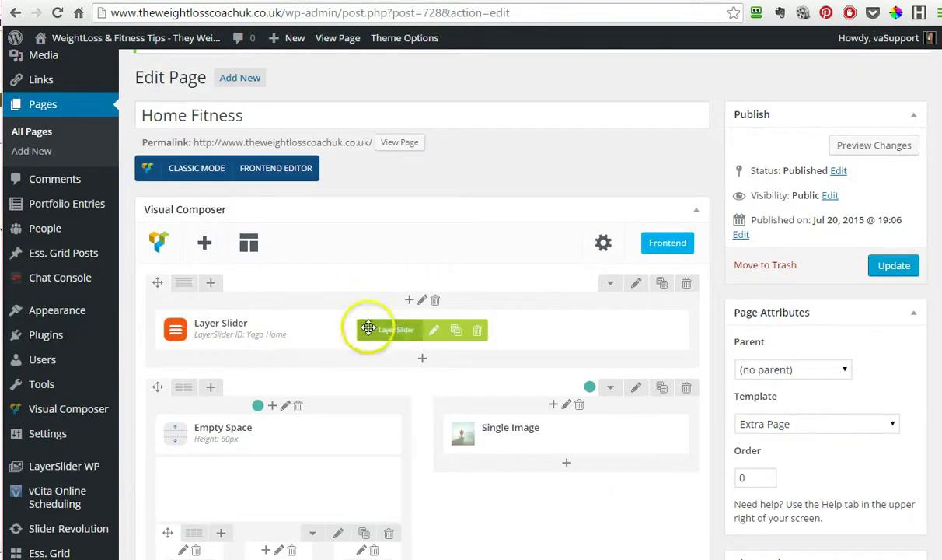
{"action": "left_click", "coordinate": [434, 331]}
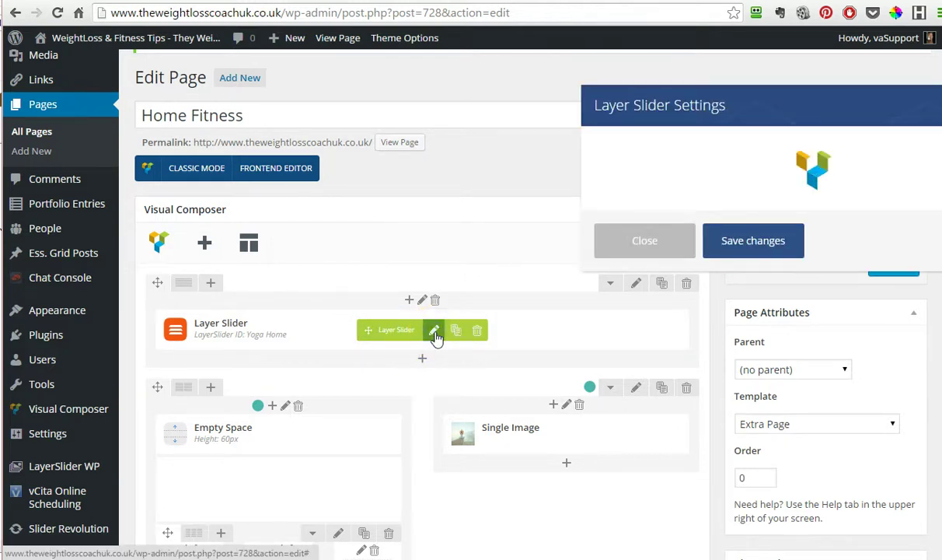
{"action": "left_click", "coordinate": [669, 242]}
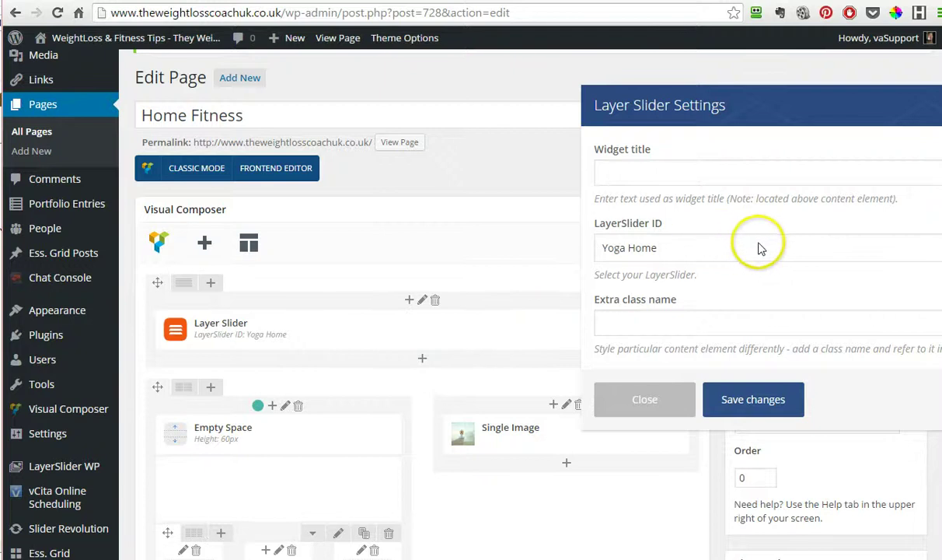
{"action": "scroll", "coordinate": [752, 242], "scroll_direction": "down", "scroll_amount": 1}
{"action": "scroll", "coordinate": [762, 247], "scroll_direction": "up", "scroll_amount": 2}
{"action": "scroll", "coordinate": [761, 247], "scroll_direction": "down", "scroll_amount": 1}
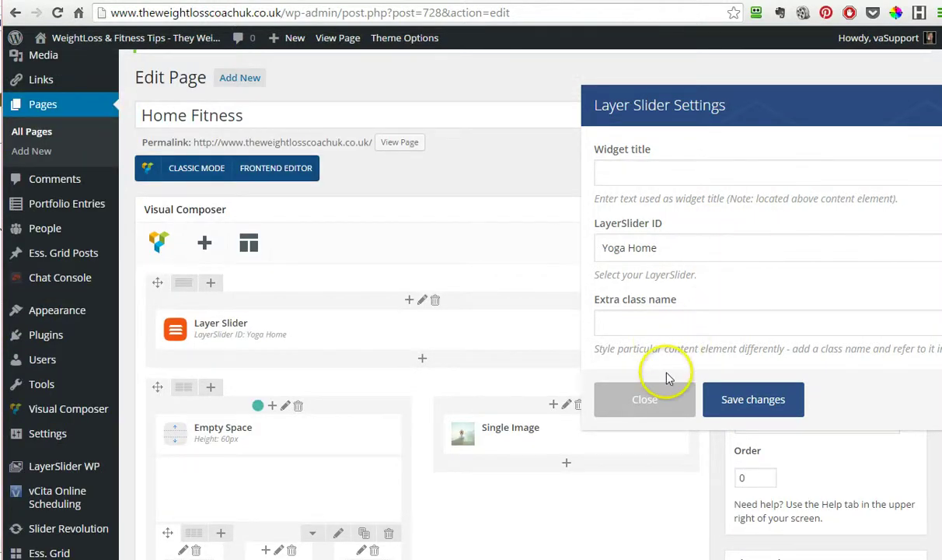
{"action": "left_click", "coordinate": [657, 406]}
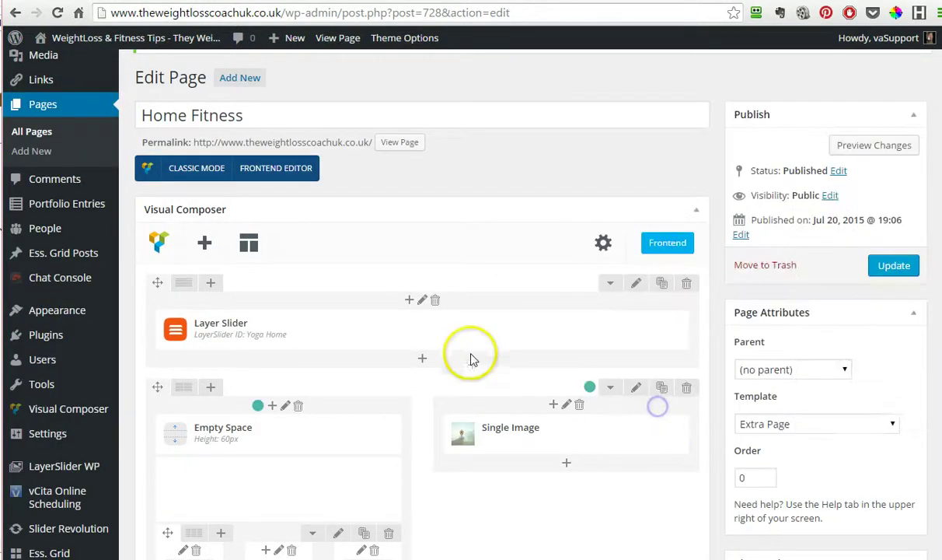
{"action": "left_click", "coordinate": [421, 303]}
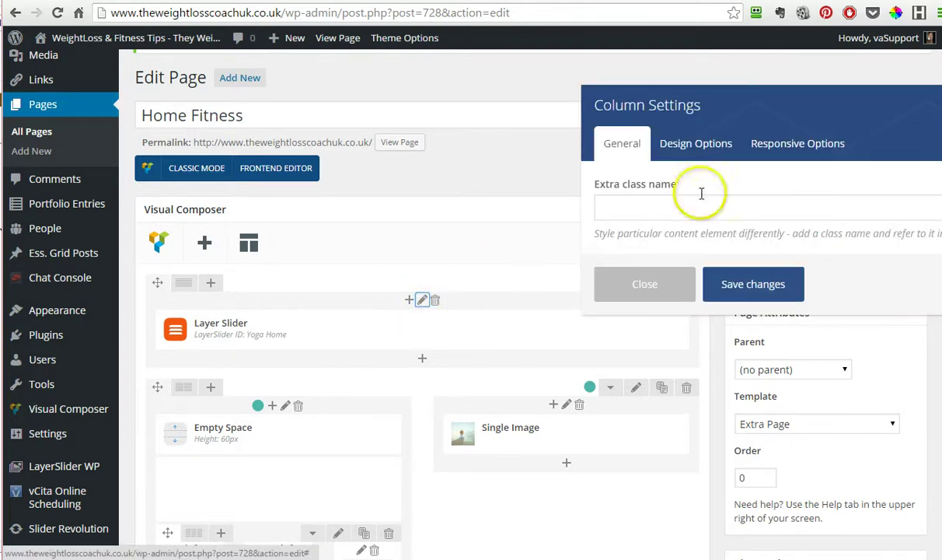
{"action": "left_click", "coordinate": [658, 281]}
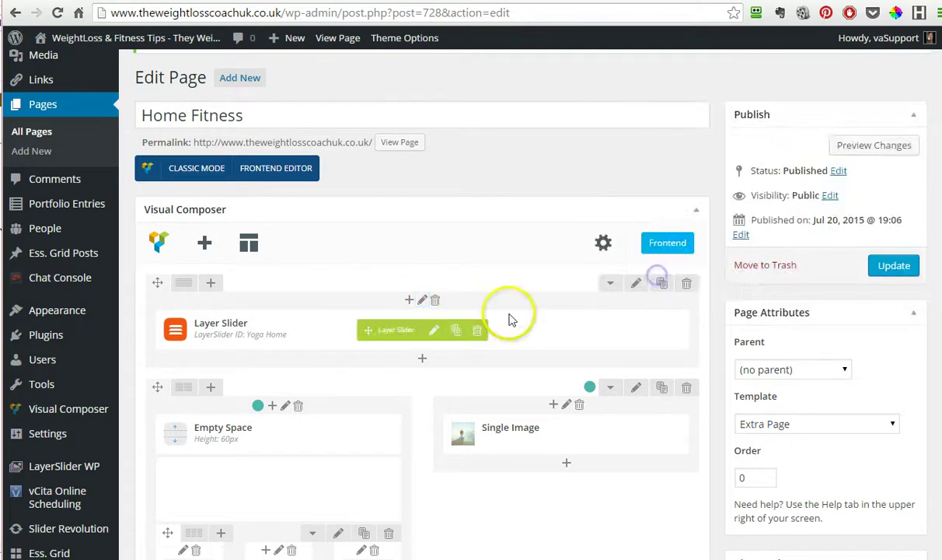
{"action": "left_click", "coordinate": [435, 332]}
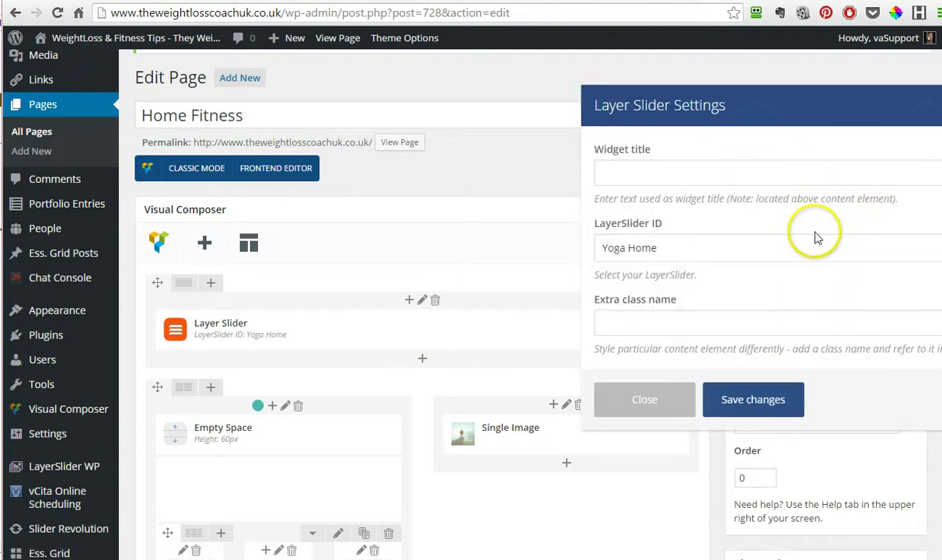
{"action": "scroll", "coordinate": [801, 243], "scroll_direction": "down", "scroll_amount": 2}
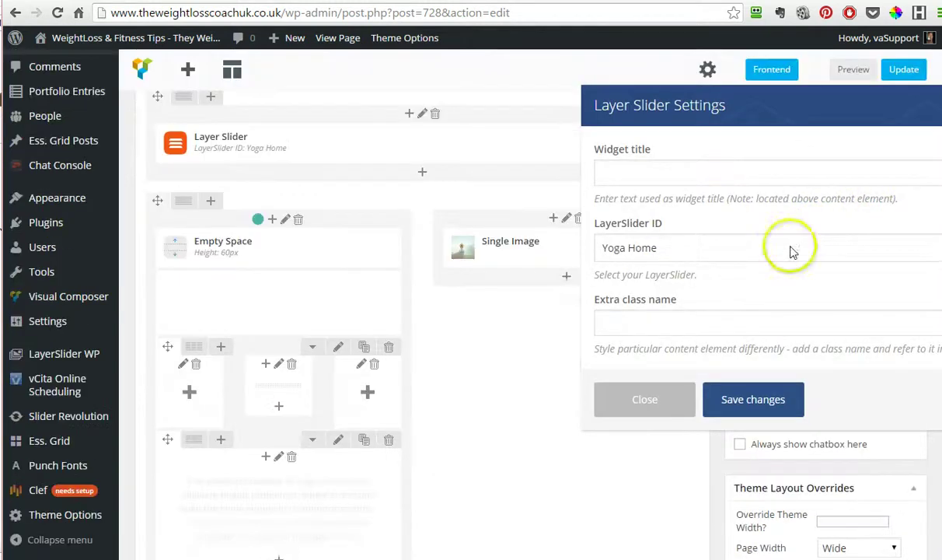
{"action": "left_click", "coordinate": [789, 249]}
{"action": "left_click", "coordinate": [788, 251]}
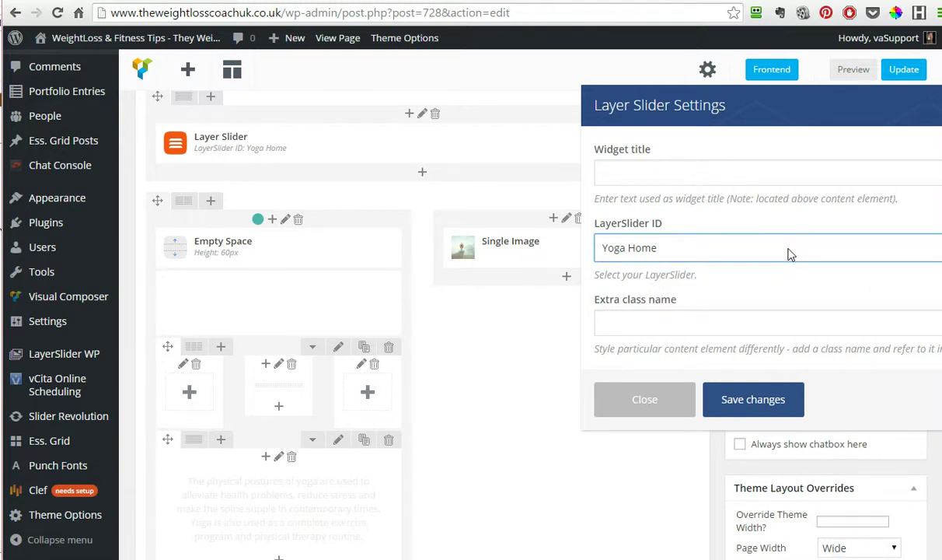
{"action": "left_click", "coordinate": [789, 249]}
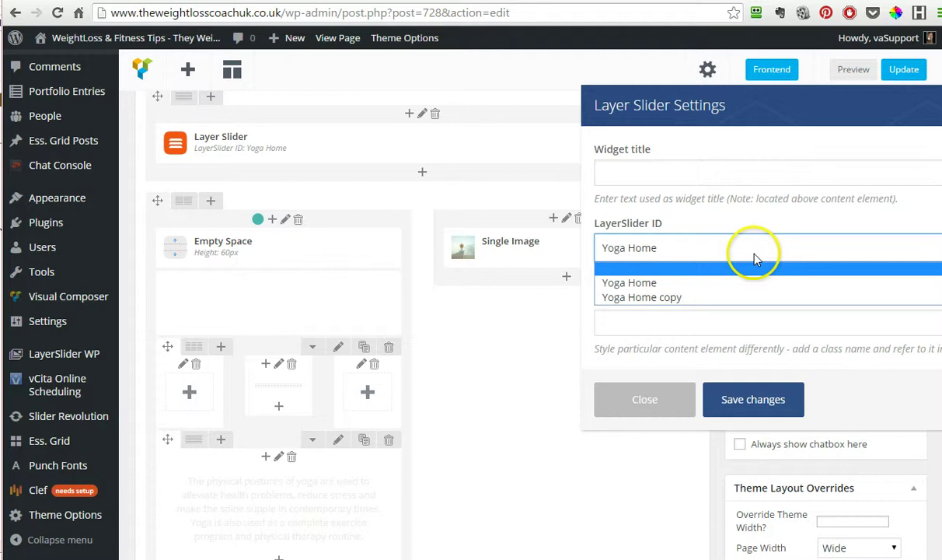
{"action": "left_click", "coordinate": [753, 251]}
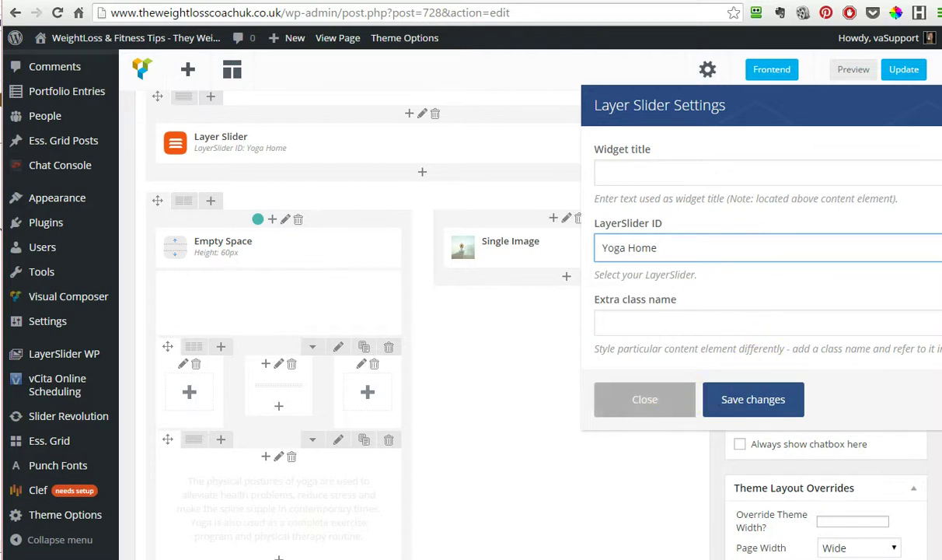
- Close the slider settings without changes and scroll through the editor layout
{"action": "left_click", "coordinate": [661, 396]}
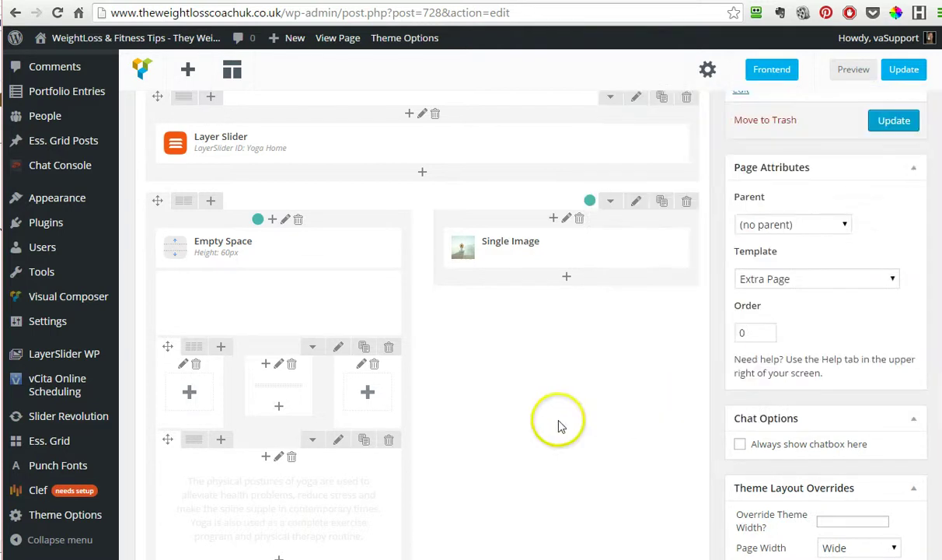
{"action": "left_click_drag", "start_coordinate": [236, 437], "coordinate": [523, 380]}
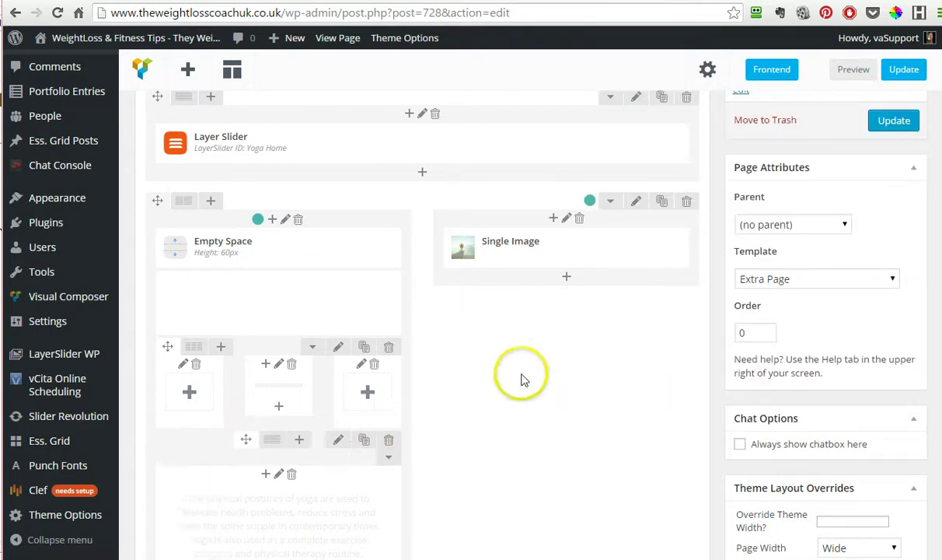
{"action": "scroll", "coordinate": [523, 379], "scroll_direction": "up", "scroll_amount": 2}
{"action": "scroll", "coordinate": [578, 425], "scroll_direction": "down", "scroll_amount": 3}
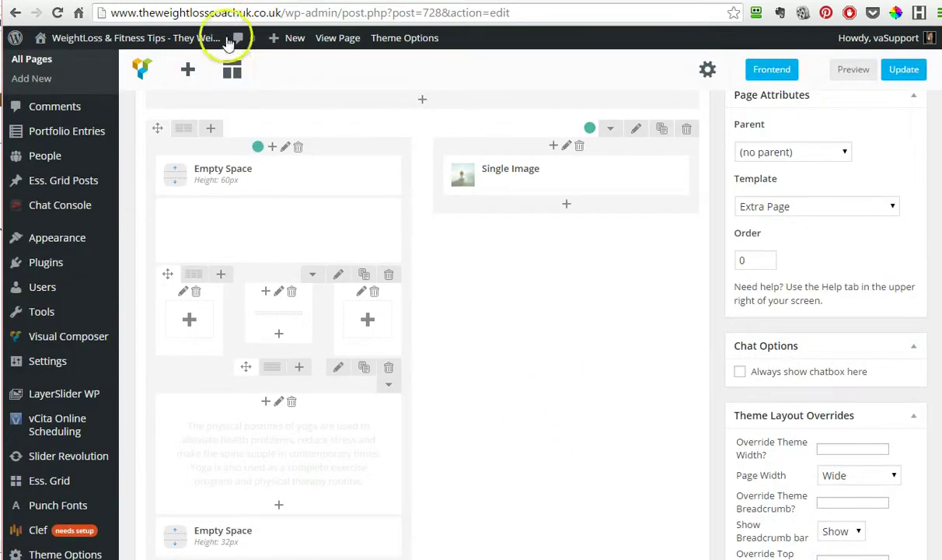
- View the live homepage with the Yoga Home slider, dismissing the vCita live-support popup
{"action": "left_click", "coordinate": [136, 37]}
{"action": "scroll", "coordinate": [504, 353], "scroll_direction": "up", "scroll_amount": 3}
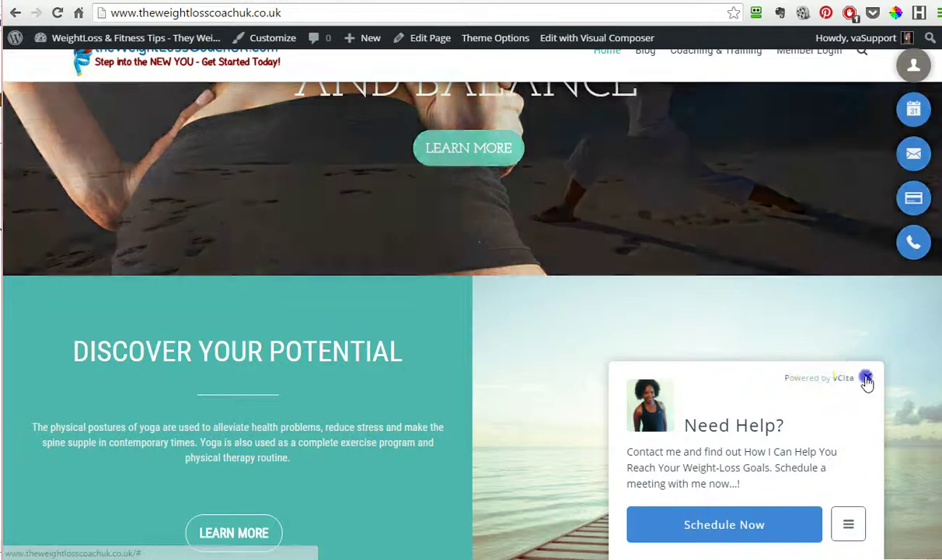
{"action": "left_click", "coordinate": [868, 378]}
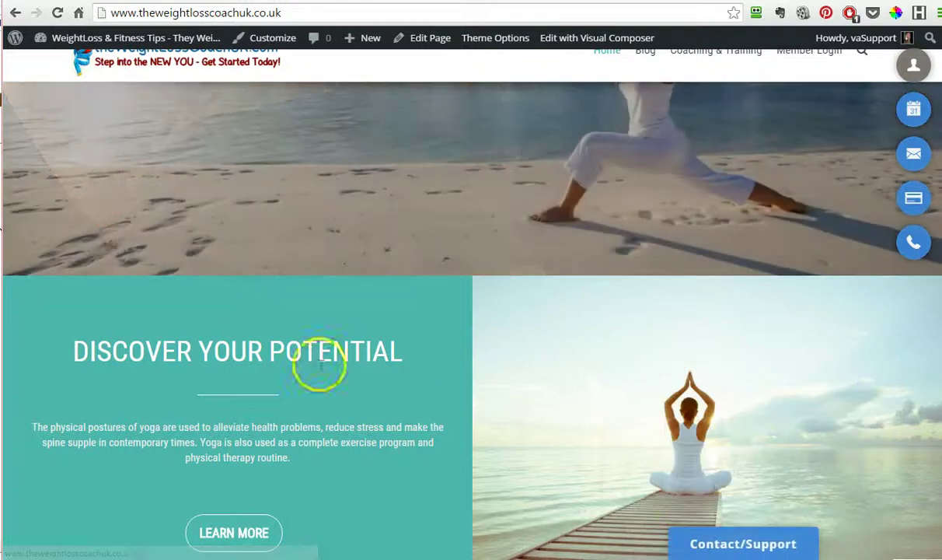
{"action": "scroll", "coordinate": [498, 412], "scroll_direction": "up", "scroll_amount": 3}
{"action": "scroll", "coordinate": [498, 395], "scroll_direction": "down", "scroll_amount": 3}
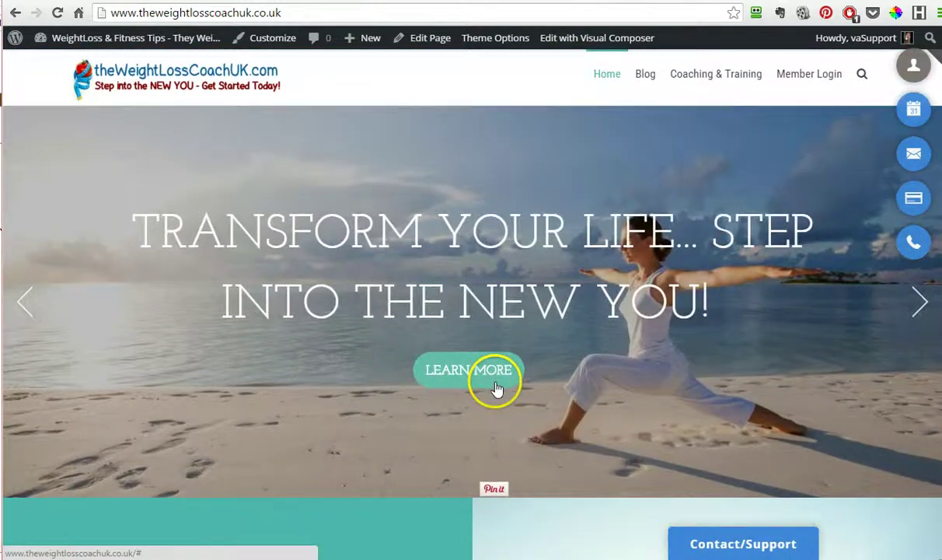
{"action": "scroll", "coordinate": [502, 408], "scroll_direction": "down", "scroll_amount": 1}
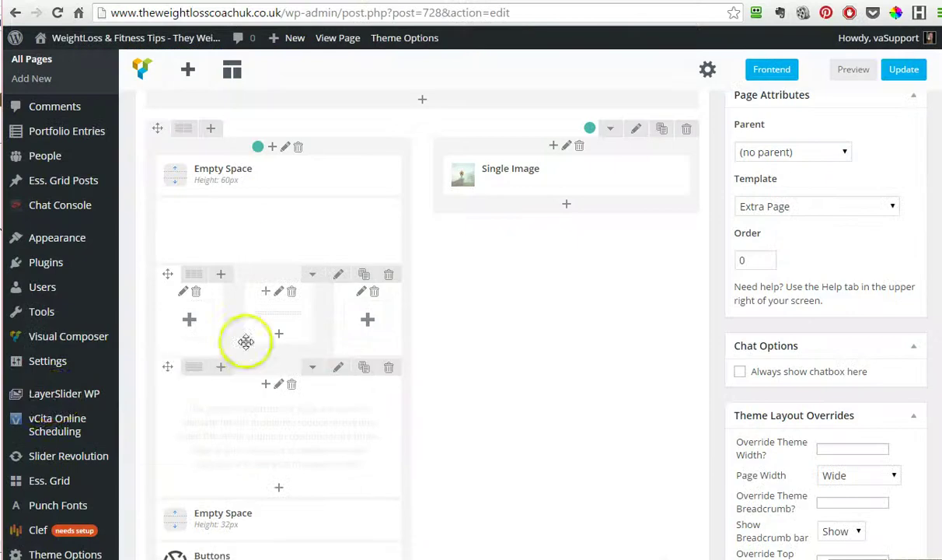
- Open the Slider Revolution admin page in a new browser tab
{"action": "scroll", "coordinate": [75, 476], "scroll_direction": "down", "scroll_amount": 2}
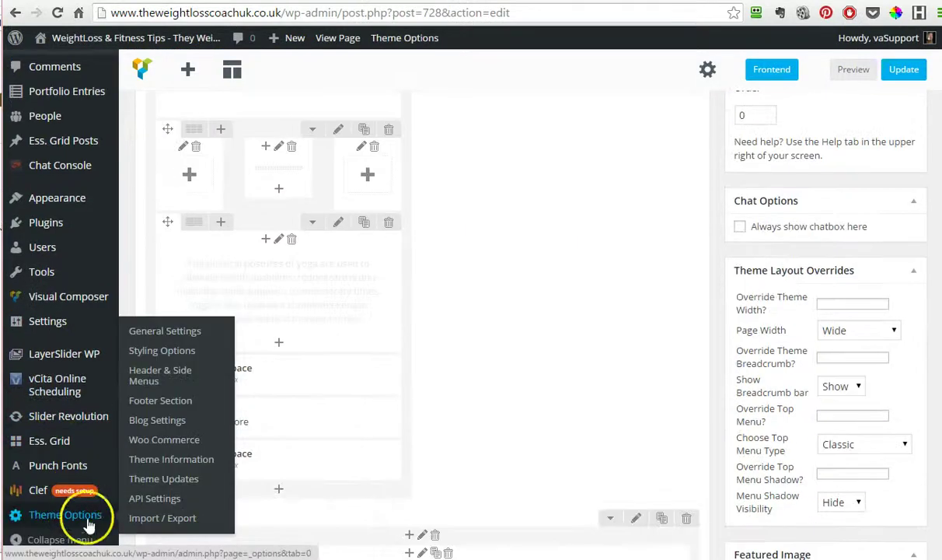
{"action": "right_click", "coordinate": [64, 420]}
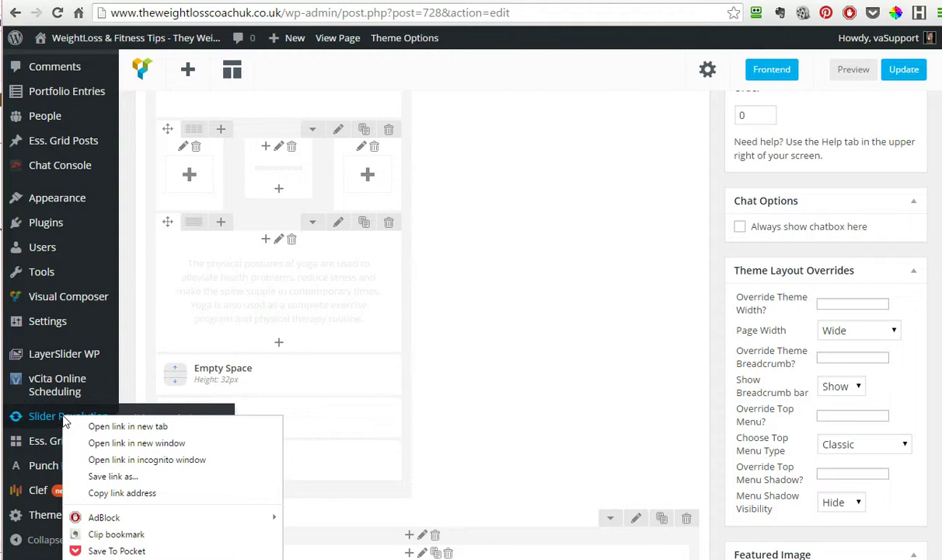
{"action": "left_click", "coordinate": [105, 426]}
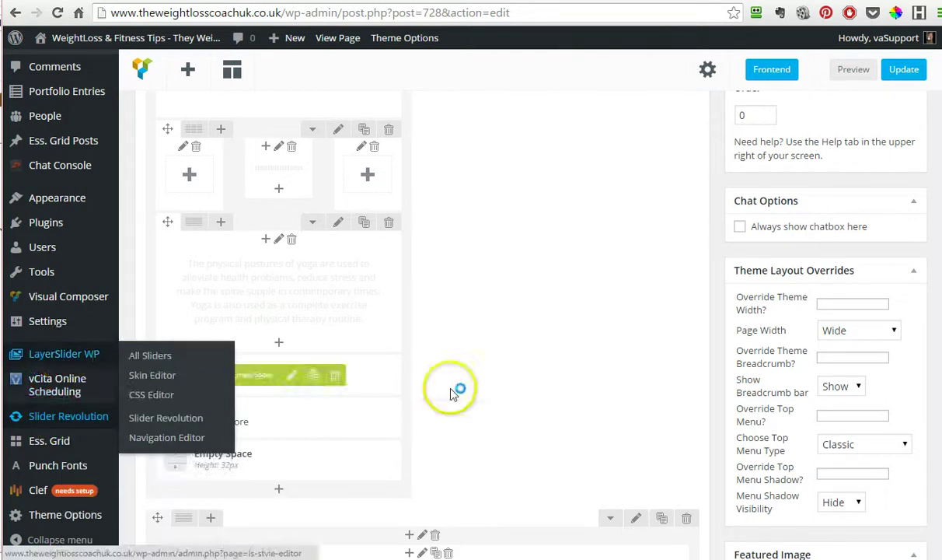
- Bring up the link options for LayerSlider WP in the admin sidebar
{"action": "scroll", "coordinate": [513, 396], "scroll_direction": "up", "scroll_amount": 2}
{"action": "scroll", "coordinate": [513, 396], "scroll_direction": "up", "scroll_amount": 2}
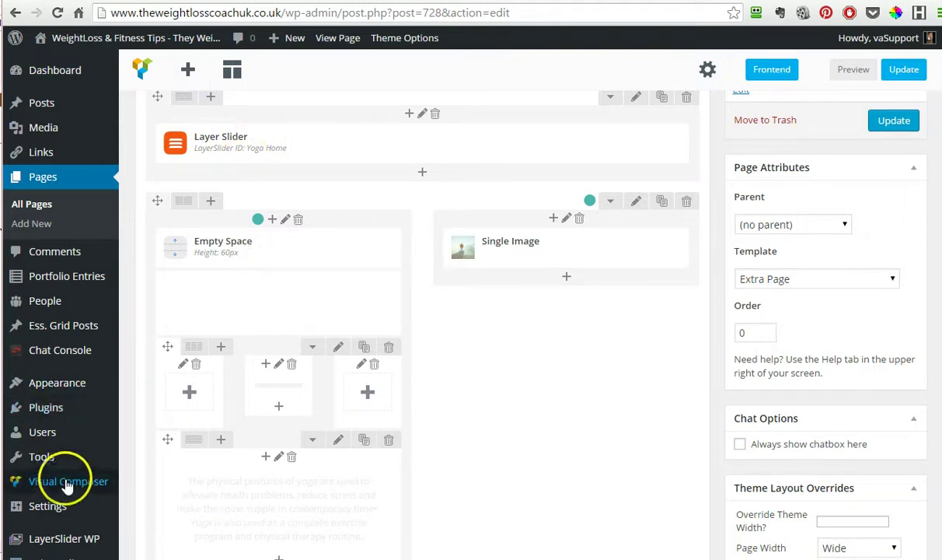
{"action": "scroll", "coordinate": [31, 486], "scroll_direction": "down", "scroll_amount": 1}
{"action": "mouse_move", "coordinate": [66, 504]}
{"action": "right_click", "coordinate": [41, 466]}
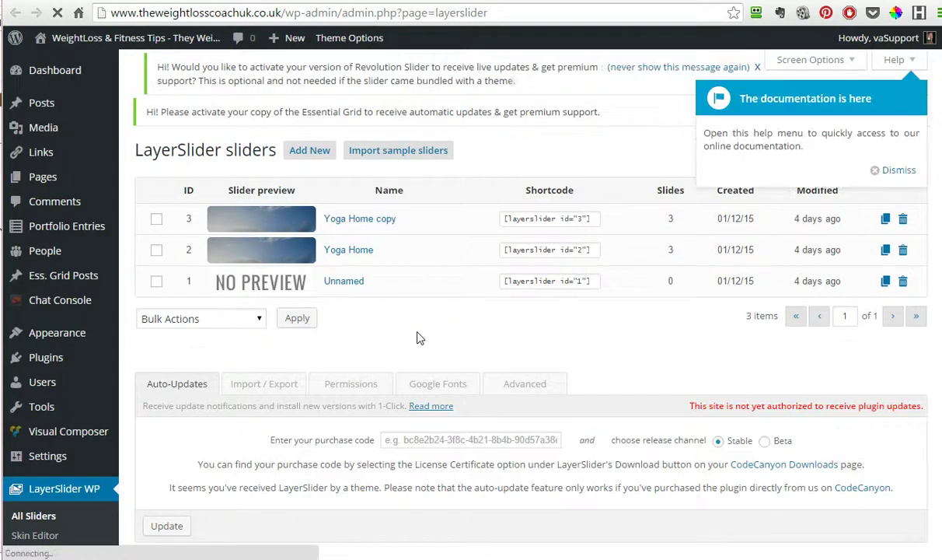
- Open LayerSlider WP in a new tab, listing Yoga Home copy, Yoga Home and Unnamed sliders
{"action": "left_click", "coordinate": [414, 278]}
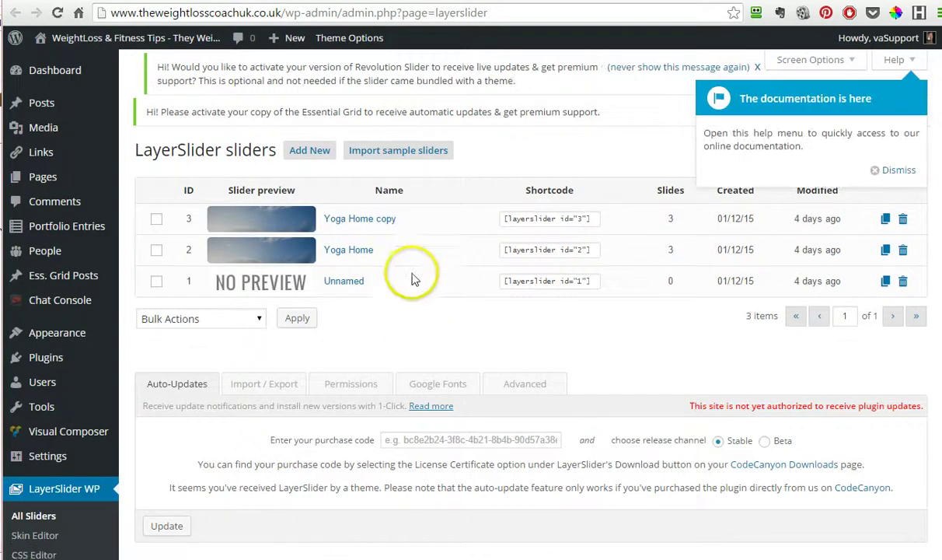
- Open the Yoga Home slider and browse for a new slide background, then cancel, leaving it unchanged
{"action": "left_click", "coordinate": [361, 252]}
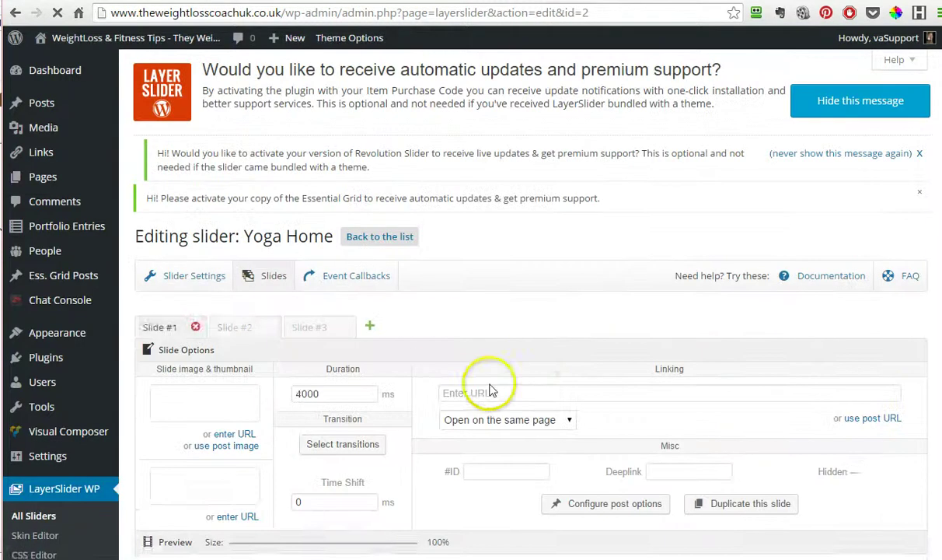
{"action": "scroll", "coordinate": [615, 300], "scroll_direction": "down", "scroll_amount": 3}
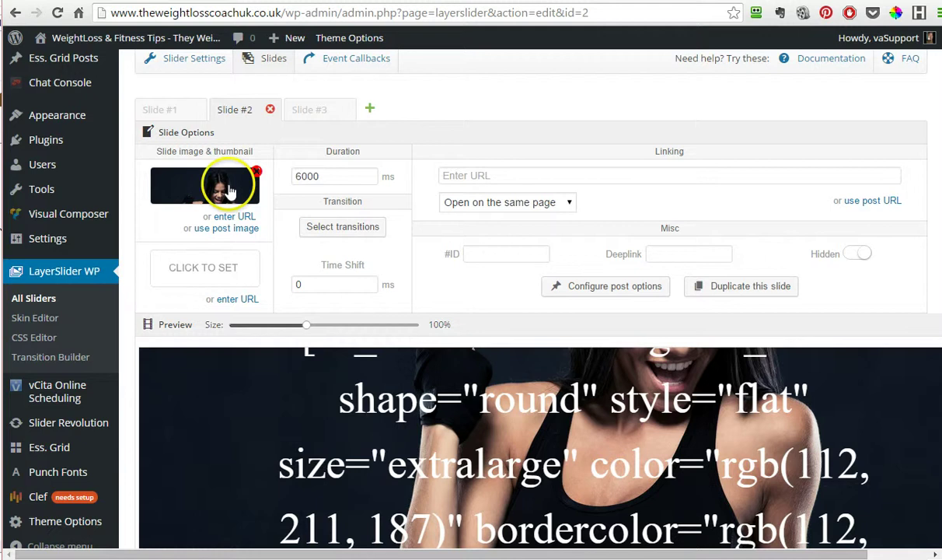
{"action": "left_click", "coordinate": [213, 191]}
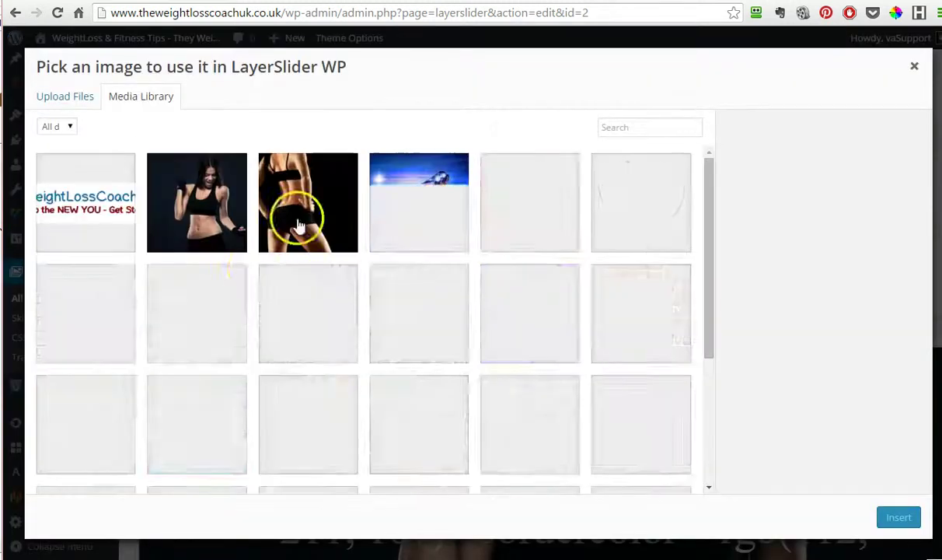
{"action": "left_click", "coordinate": [58, 101]}
{"action": "left_click", "coordinate": [477, 306]}
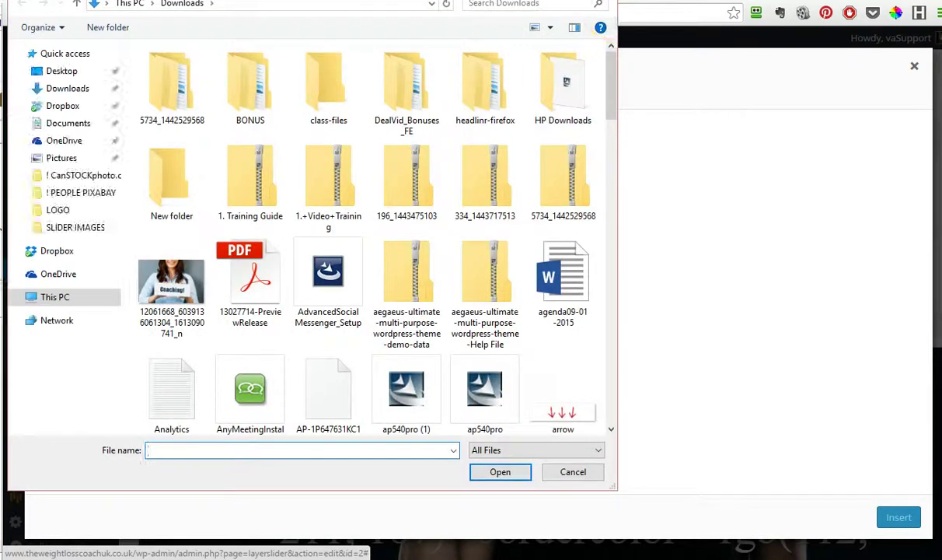
{"action": "key", "text": "Escape"}
{"action": "left_click", "coordinate": [915, 65]}
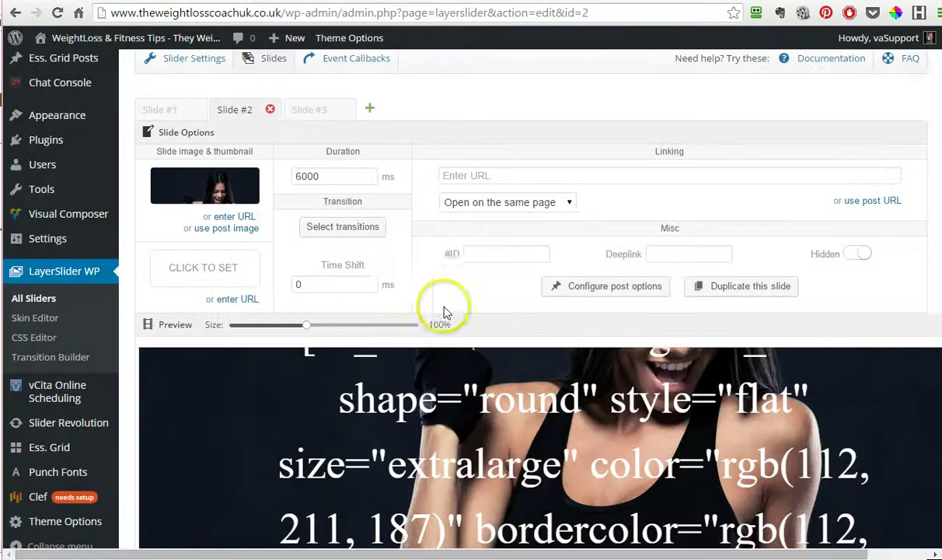
{"action": "scroll", "coordinate": [431, 311], "scroll_direction": "down", "scroll_amount": 6}
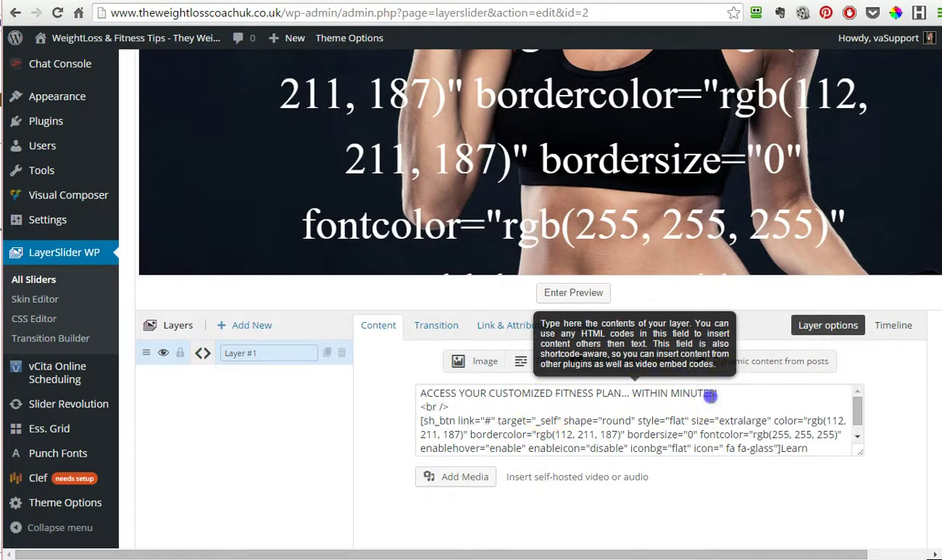
{"action": "left_click_drag", "start_coordinate": [710, 395], "coordinate": [438, 394]}
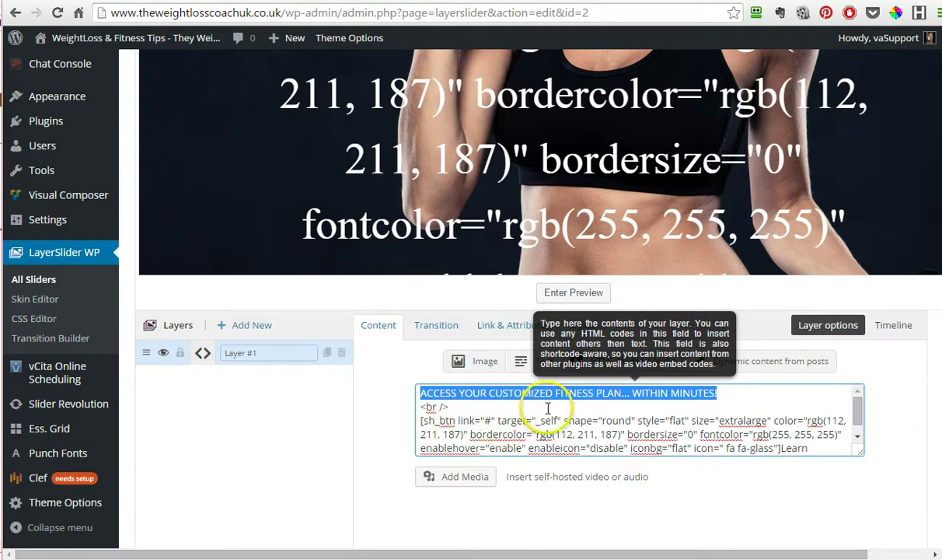
{"action": "left_click", "coordinate": [725, 393]}
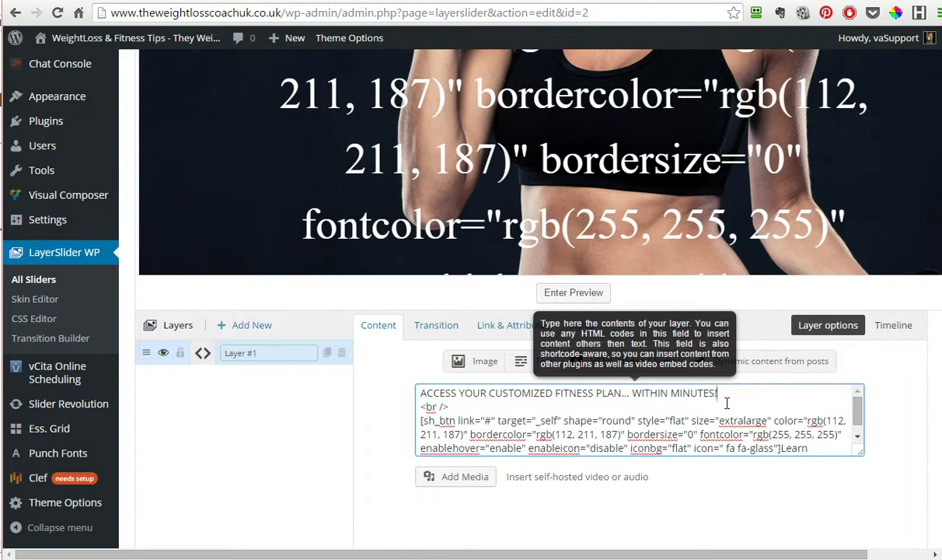
{"action": "scroll", "coordinate": [727, 403], "scroll_direction": "down", "scroll_amount": 1}
{"action": "scroll", "coordinate": [521, 459], "scroll_direction": "up", "scroll_amount": 2}
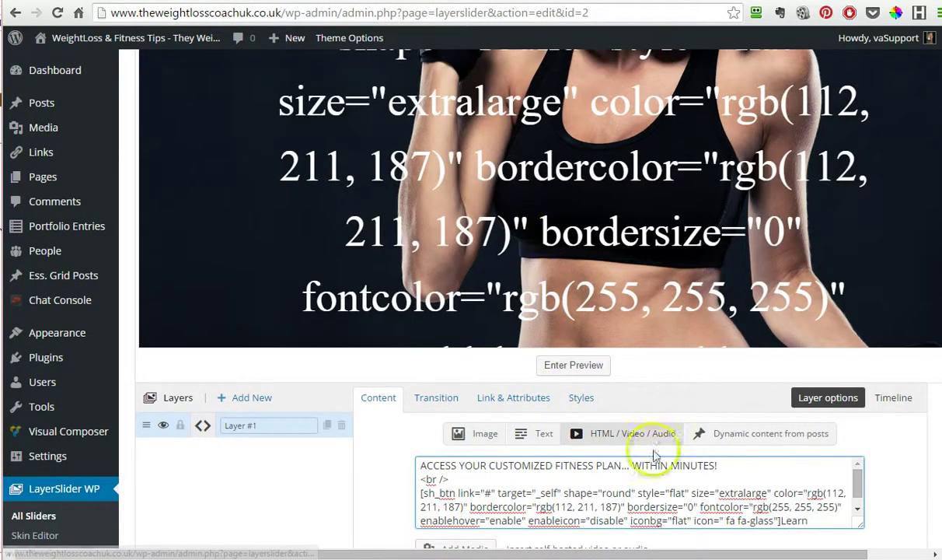
{"action": "scroll", "coordinate": [631, 436], "scroll_direction": "down", "scroll_amount": 3}
{"action": "scroll", "coordinate": [405, 424], "scroll_direction": "up", "scroll_amount": 3}
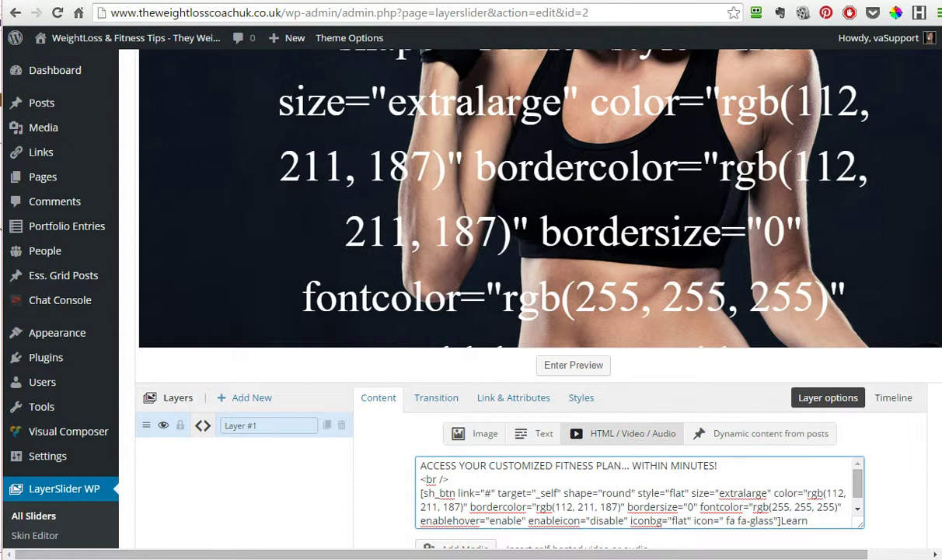
{"action": "scroll", "coordinate": [536, 434], "scroll_direction": "up", "scroll_amount": 2}
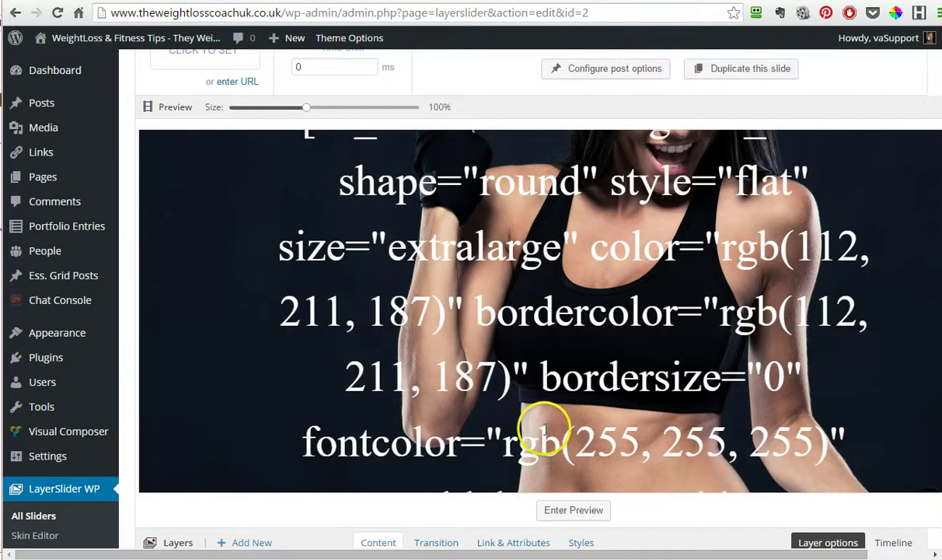
{"action": "scroll", "coordinate": [542, 427], "scroll_direction": "up", "scroll_amount": 3}
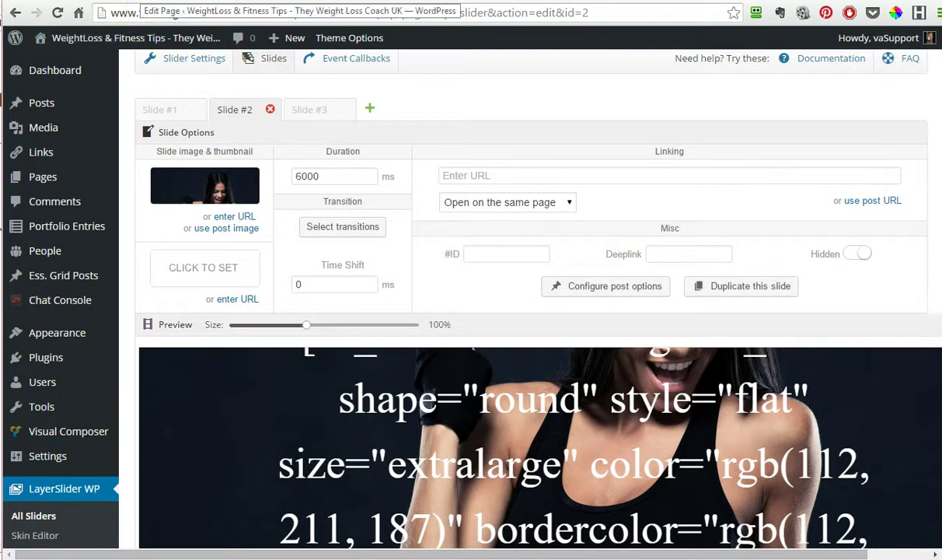
- Add Slide #4 to Yoga Home, closing its image picker without choosing a background
{"action": "key", "text": "ctrl+Tab"}
{"action": "key", "text": "ctrl+Tab"}
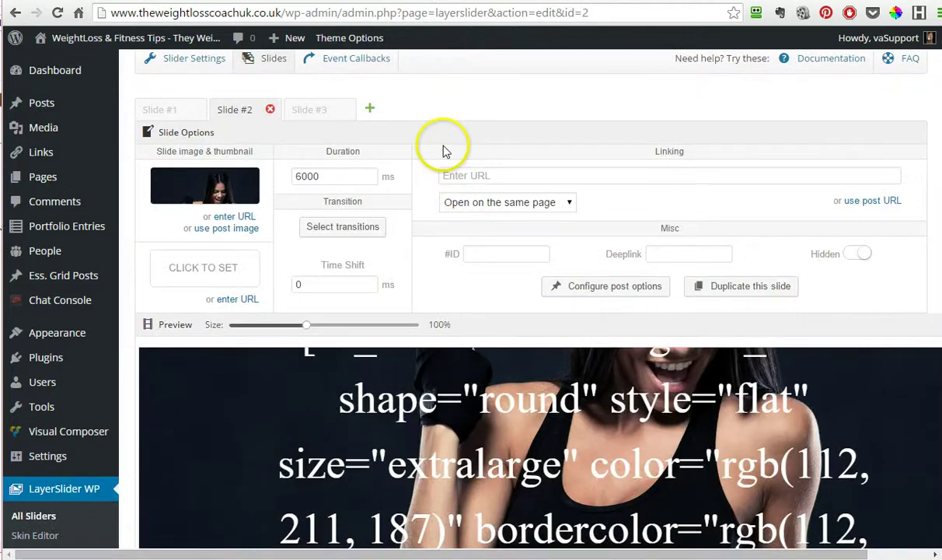
{"action": "left_click", "coordinate": [371, 112]}
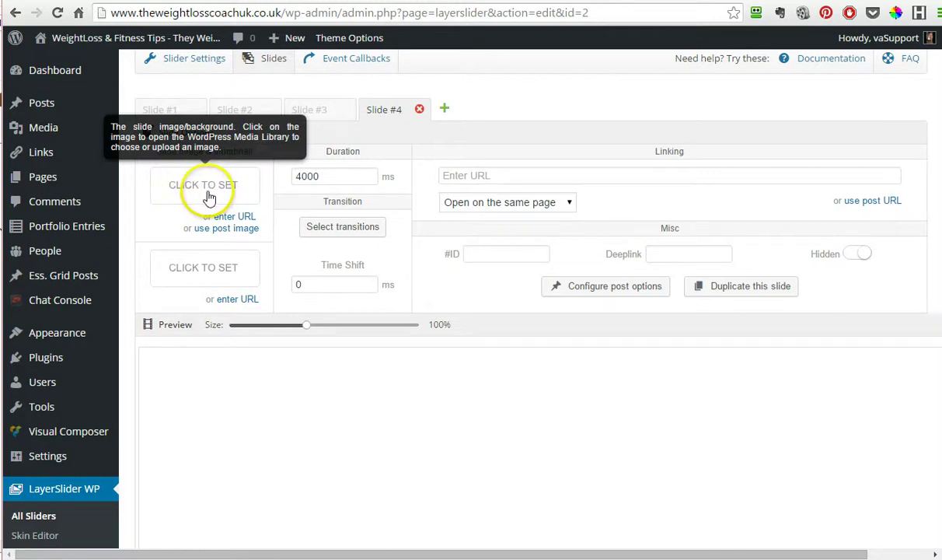
{"action": "left_click", "coordinate": [206, 191]}
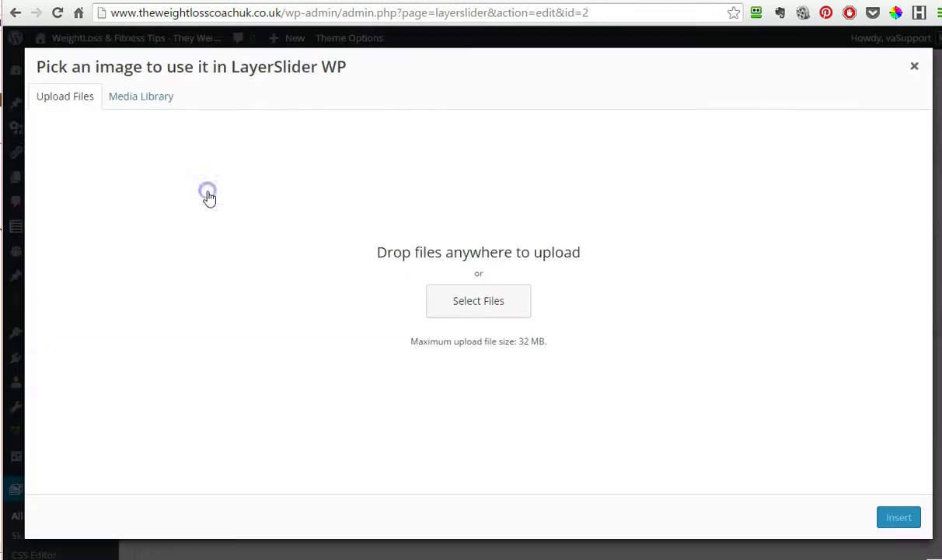
{"action": "left_click", "coordinate": [159, 101]}
{"action": "left_click", "coordinate": [54, 105]}
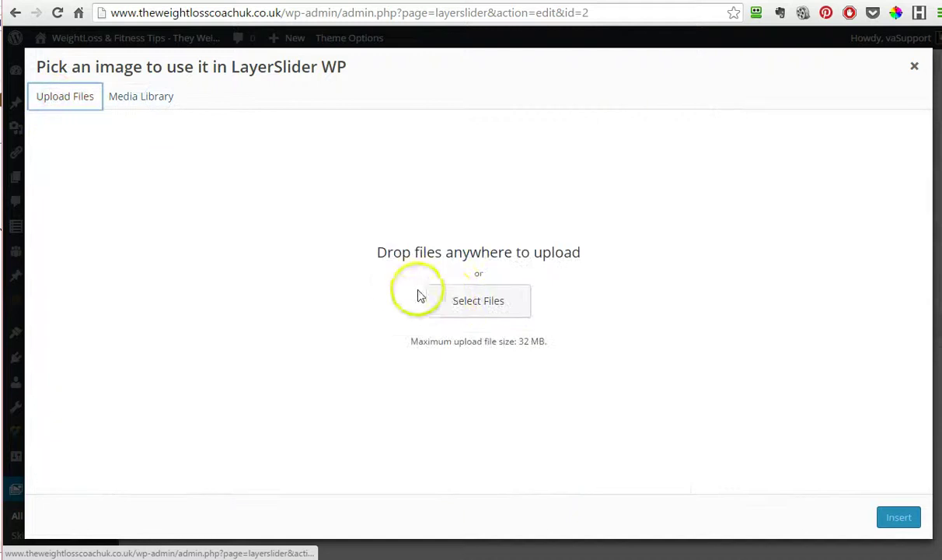
{"action": "left_click", "coordinate": [916, 68]}
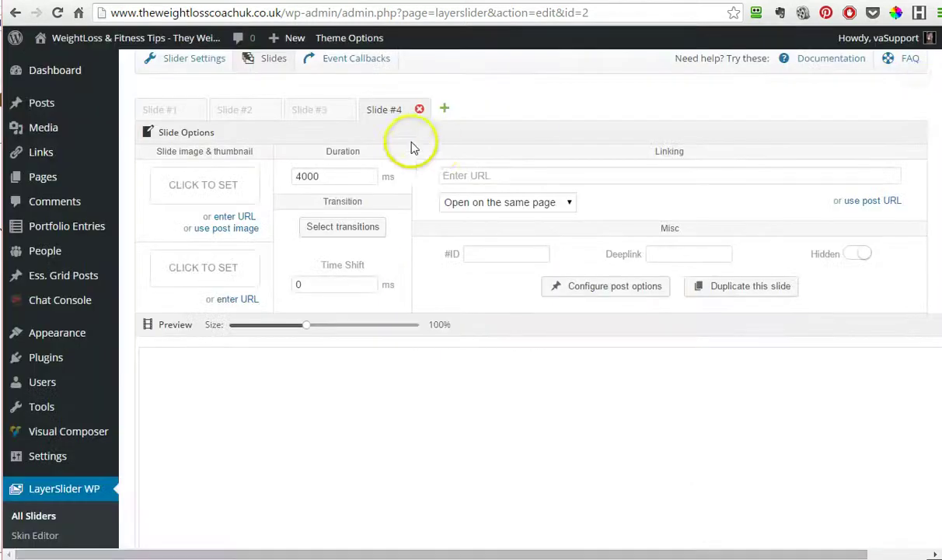
- Reorder the slides, moving Slide #2 to the front so it becomes Slide #1
{"action": "left_click_drag", "start_coordinate": [380, 114], "coordinate": [400, 116]}
{"action": "left_click", "coordinate": [244, 115]}
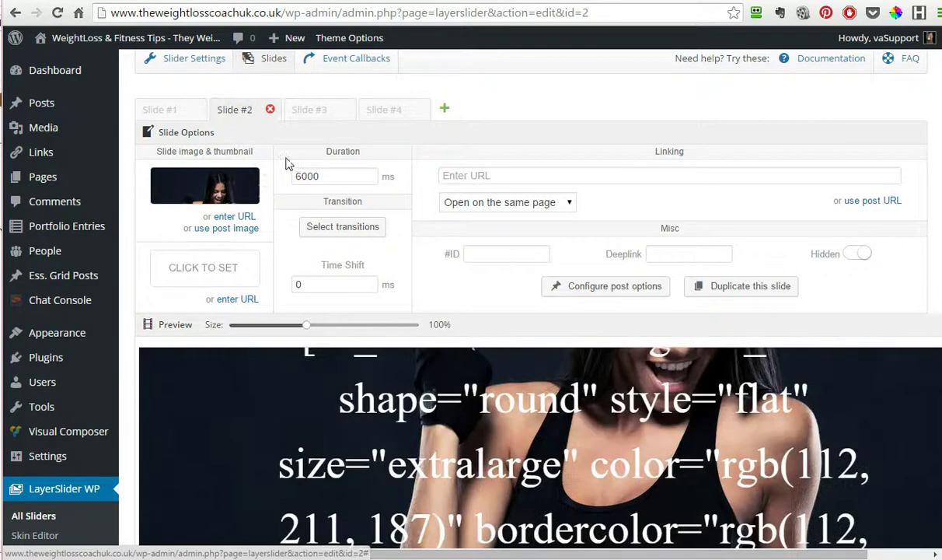
{"action": "left_click_drag", "start_coordinate": [246, 115], "coordinate": [164, 111]}
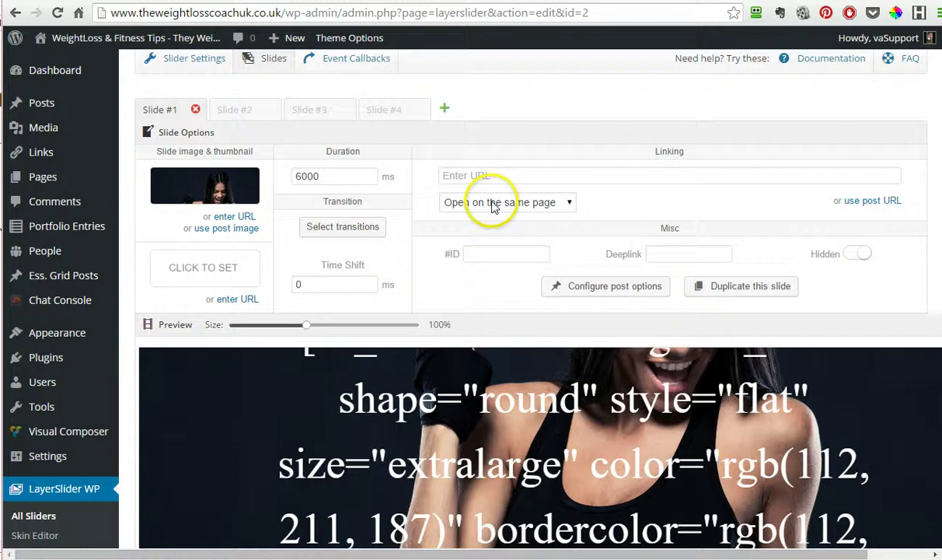
{"action": "scroll", "coordinate": [673, 290], "scroll_direction": "down", "scroll_amount": 4}
{"action": "scroll", "coordinate": [674, 297], "scroll_direction": "up", "scroll_amount": 5}
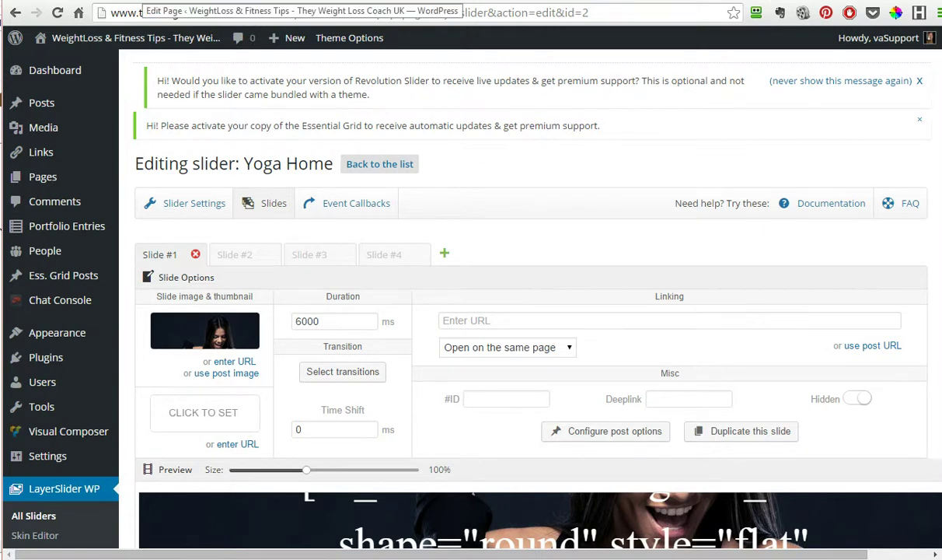
- Move from the live homepage tab back to the Home Fitness Visual Composer layout
{"action": "left_click", "coordinate": [147, 2]}
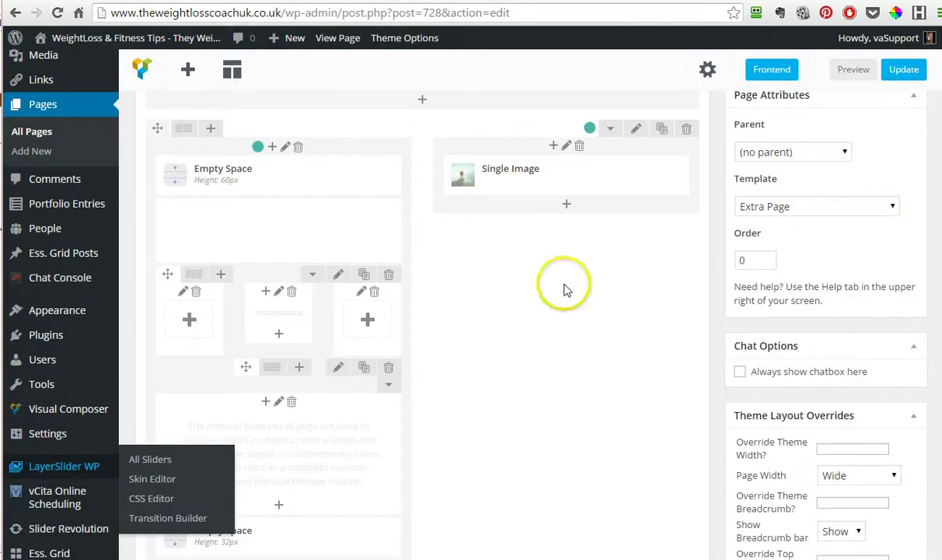
{"action": "scroll", "coordinate": [501, 326], "scroll_direction": "up", "scroll_amount": 1}
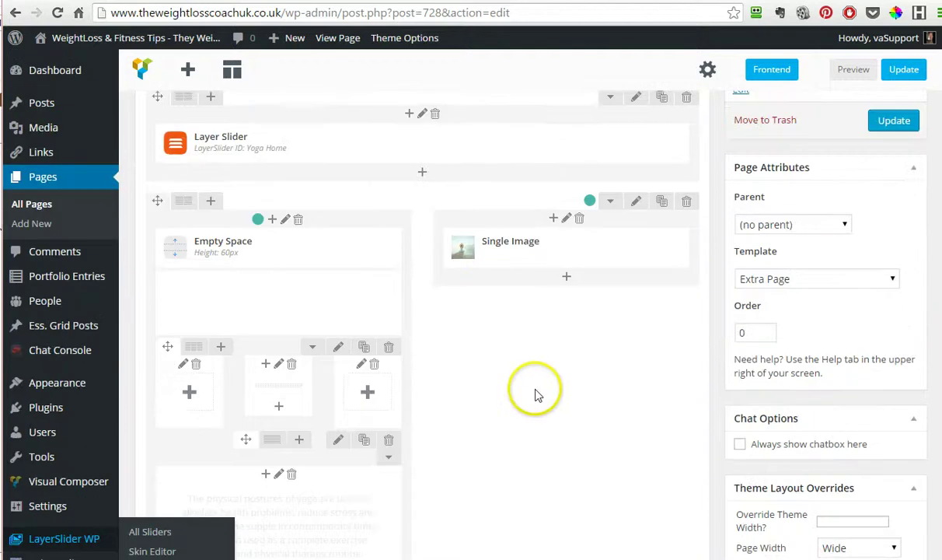
{"action": "key", "text": "ctrl+Tab"}
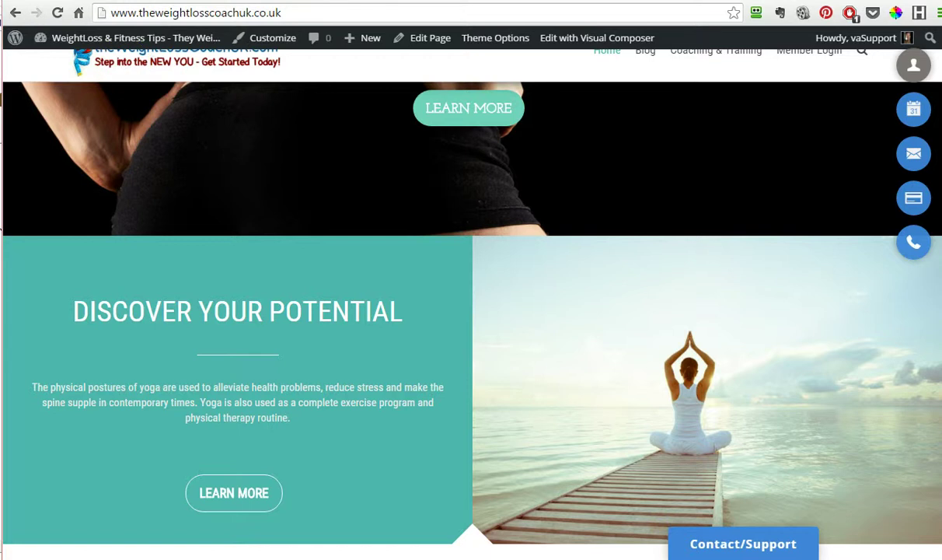
{"action": "key", "text": "ctrl+Tab"}
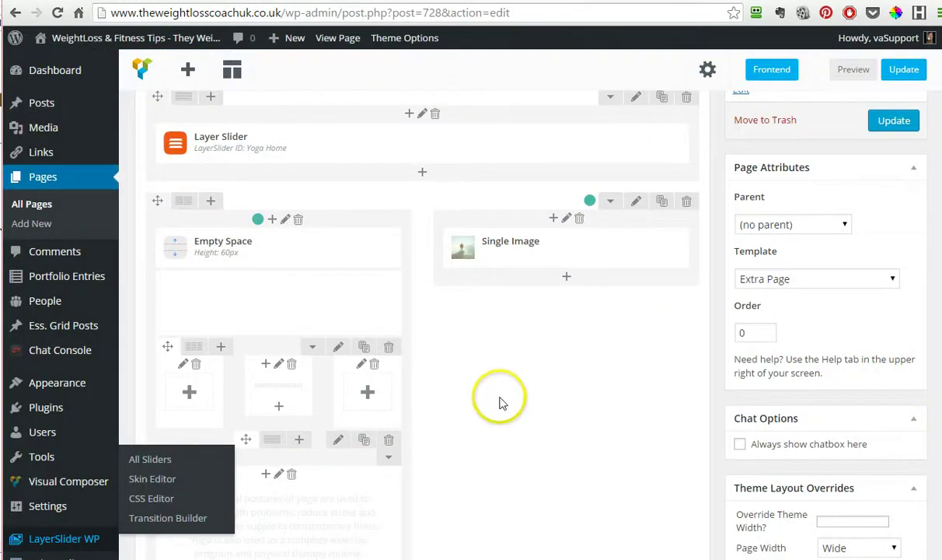
{"action": "scroll", "coordinate": [498, 399], "scroll_direction": "up", "scroll_amount": 3}
{"action": "scroll", "coordinate": [466, 404], "scroll_direction": "down", "scroll_amount": 1}
{"action": "left_click_drag", "start_coordinate": [467, 409], "coordinate": [401, 410]}
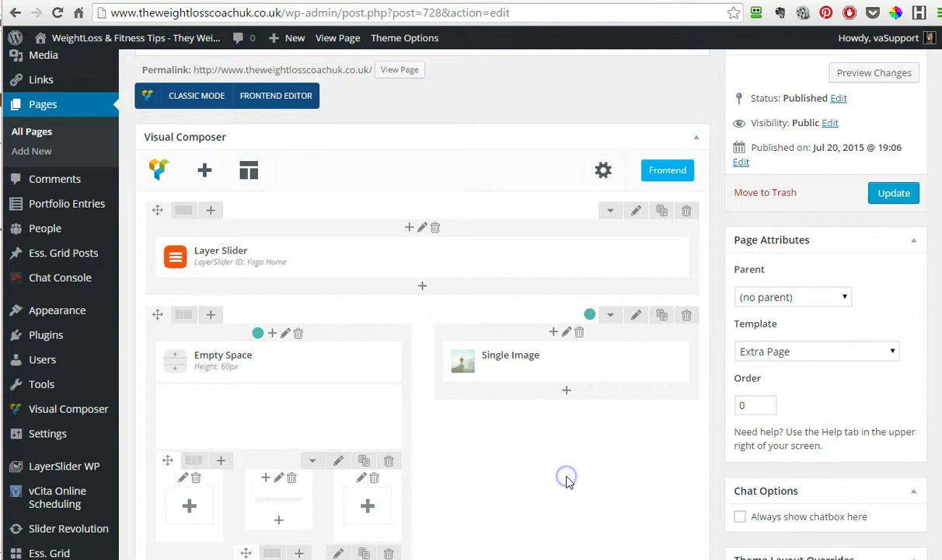
{"action": "scroll", "coordinate": [548, 467], "scroll_direction": "down", "scroll_amount": 2}
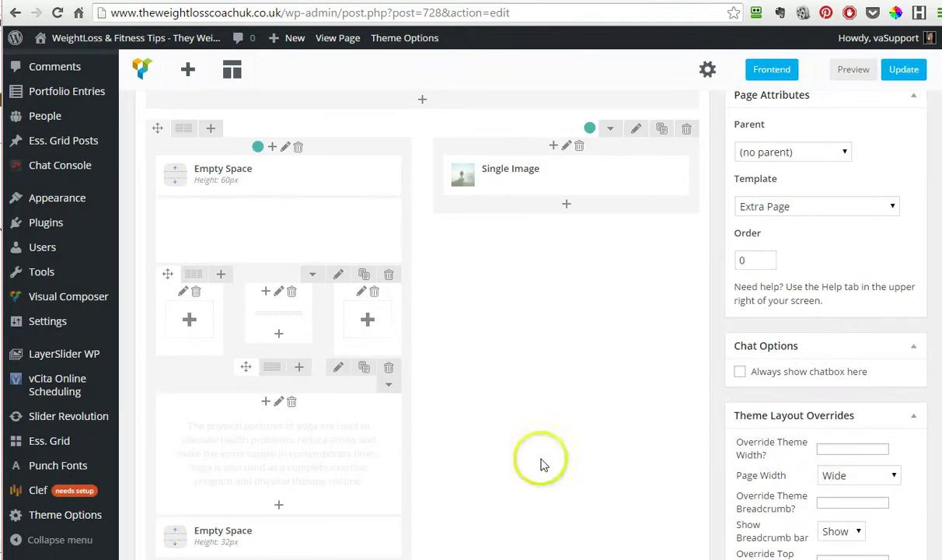
{"action": "mouse_move", "coordinate": [283, 453]}
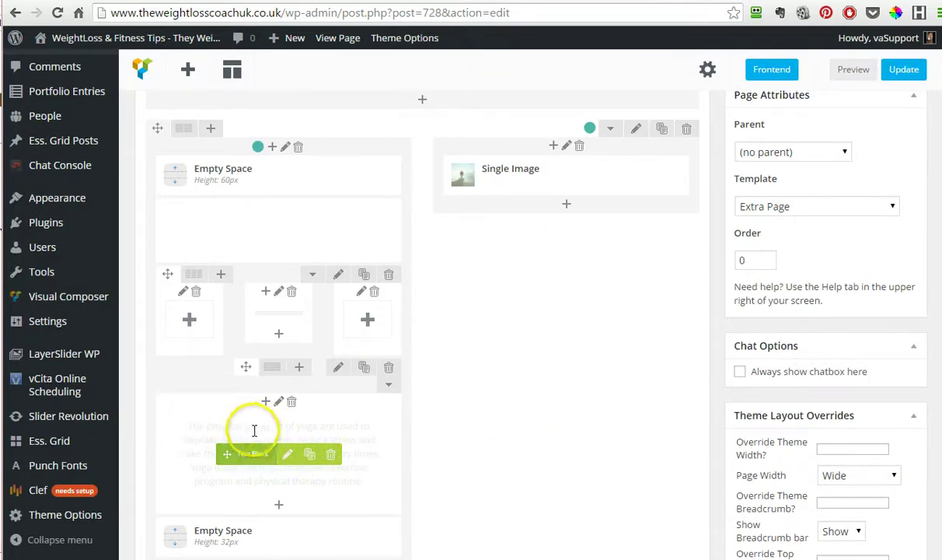
{"action": "mouse_move", "coordinate": [284, 318]}
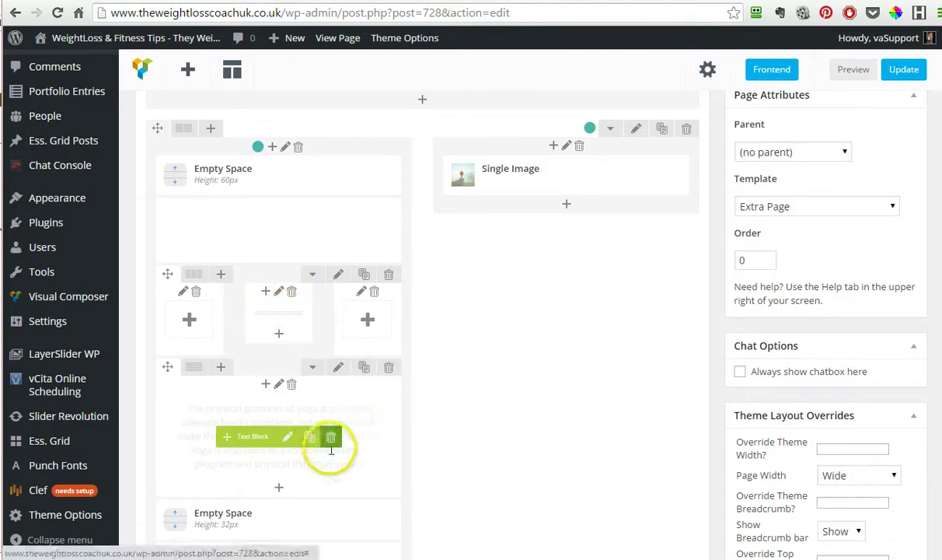
{"action": "key", "text": "ctrl+Tab"}
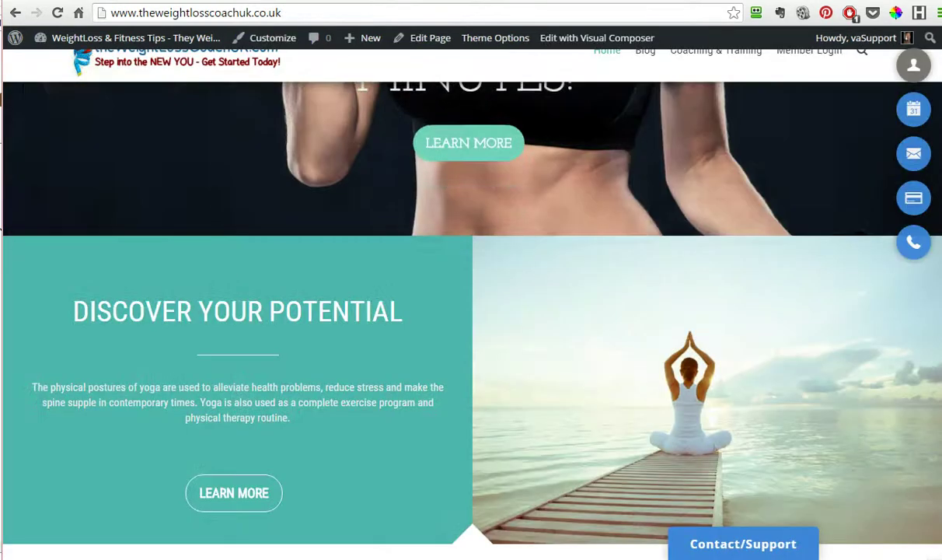
{"action": "key", "text": "ctrl+Tab"}
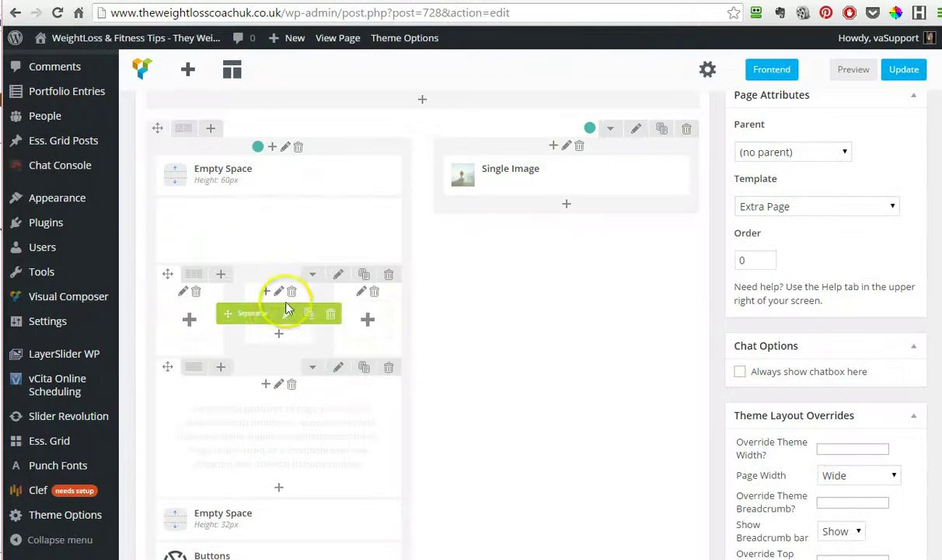
{"action": "left_click", "coordinate": [286, 315]}
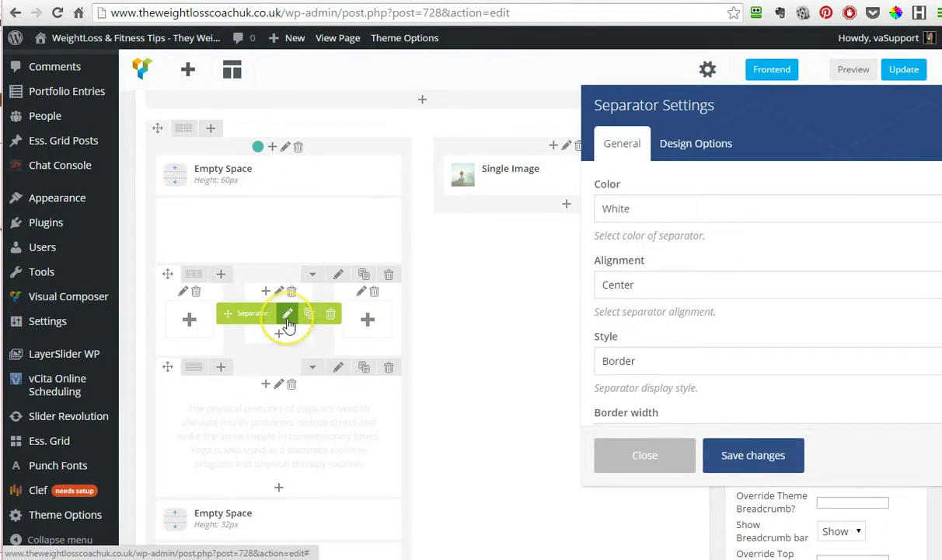
{"action": "scroll", "coordinate": [779, 253], "scroll_direction": "down", "scroll_amount": 5}
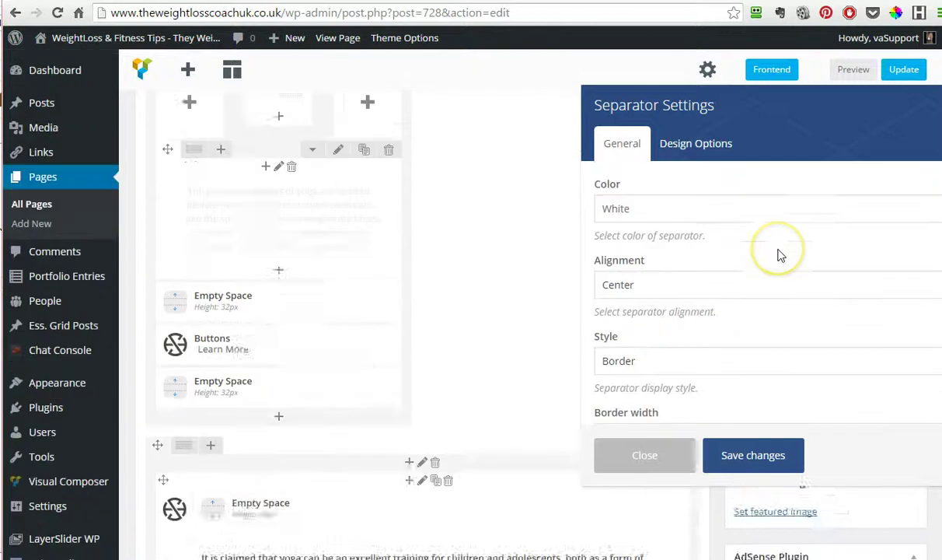
{"action": "scroll", "coordinate": [253, 343], "scroll_direction": "up", "scroll_amount": 2}
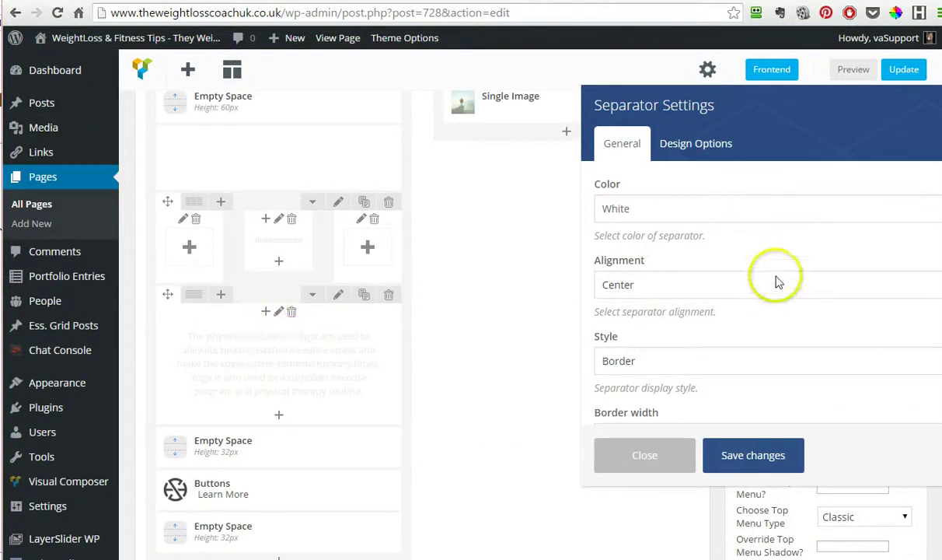
- Close the separator settings and open the Text Block Settings for the heading block
{"action": "left_click", "coordinate": [647, 448]}
{"action": "scroll", "coordinate": [261, 274], "scroll_direction": "up", "scroll_amount": 1}
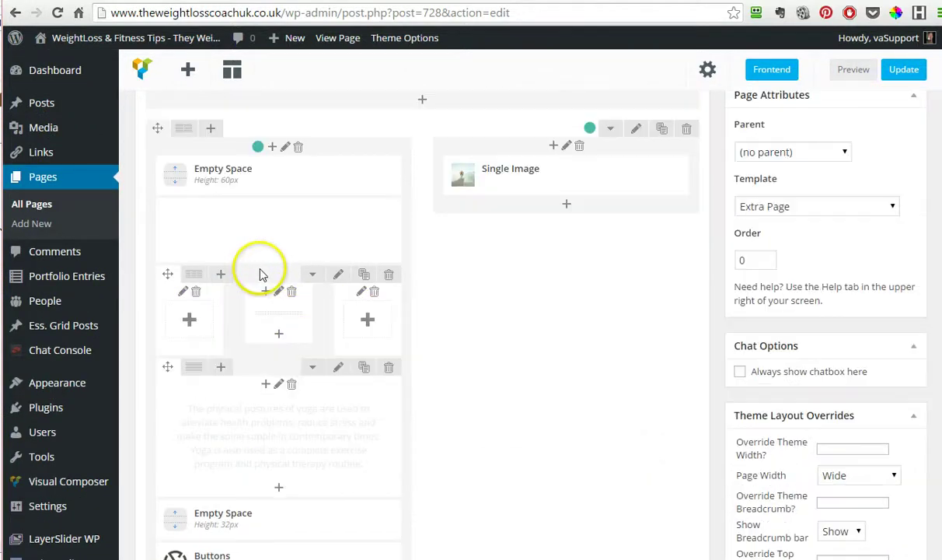
{"action": "mouse_move", "coordinate": [289, 242]}
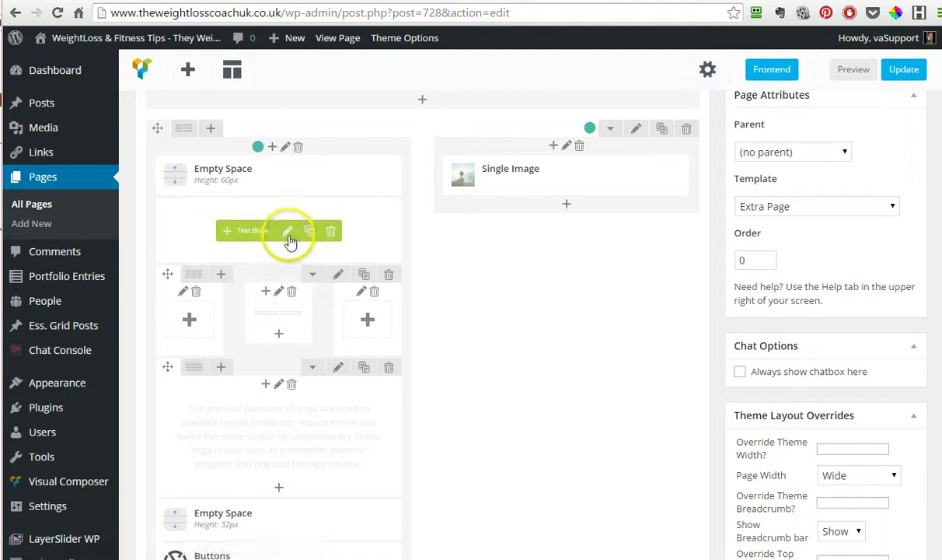
{"action": "left_click", "coordinate": [289, 236]}
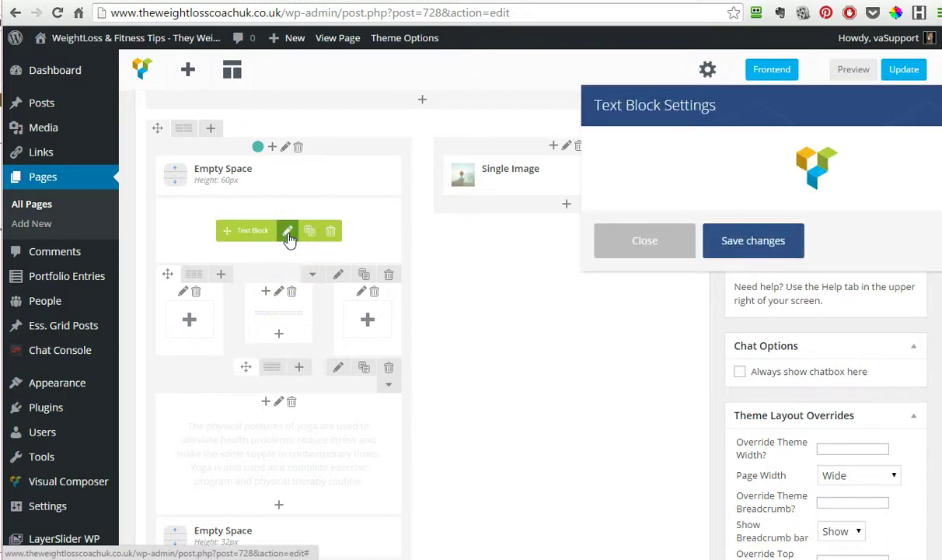
{"action": "left_click", "coordinate": [694, 349]}
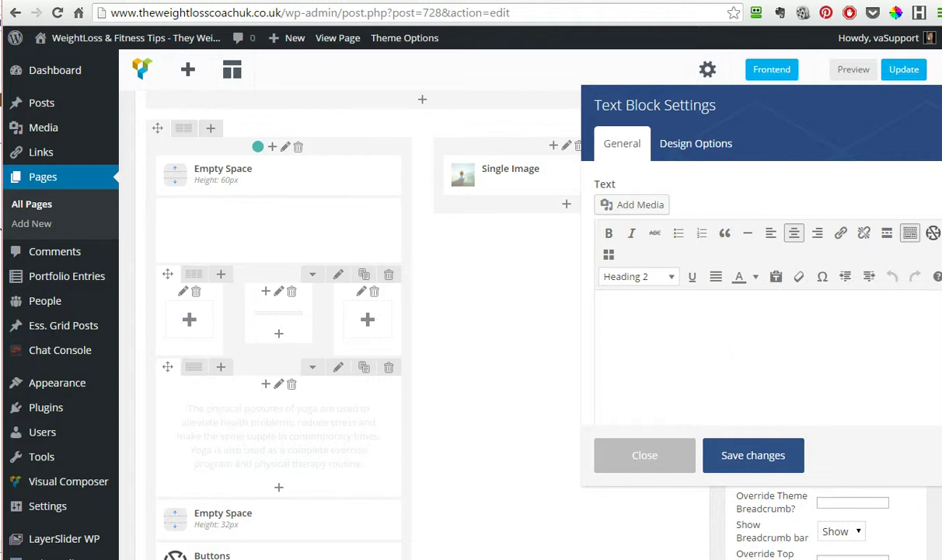
- Compare with the live homepage, select the white DISCOVER YOUR POTENTIAL text, and bring up the notes
{"action": "left_click", "coordinate": [202, 2]}
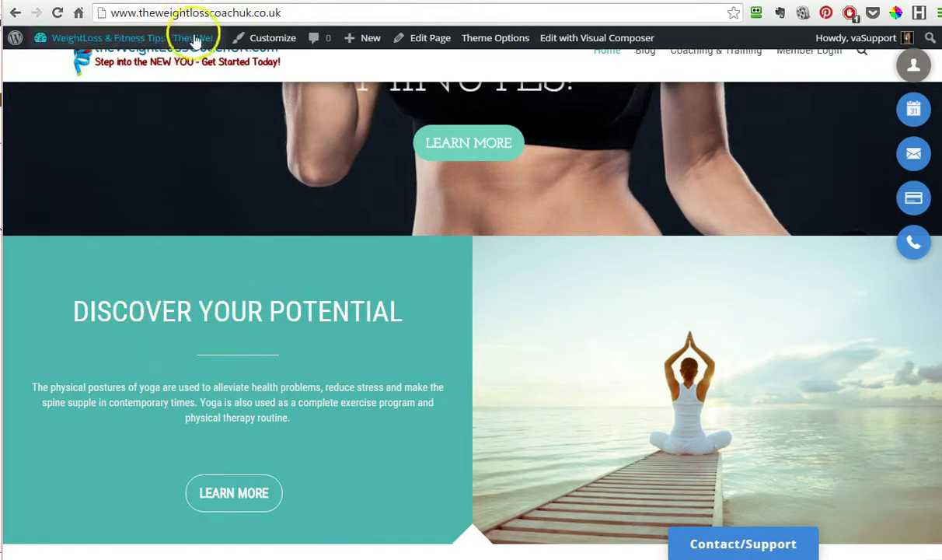
{"action": "left_click", "coordinate": [149, 2]}
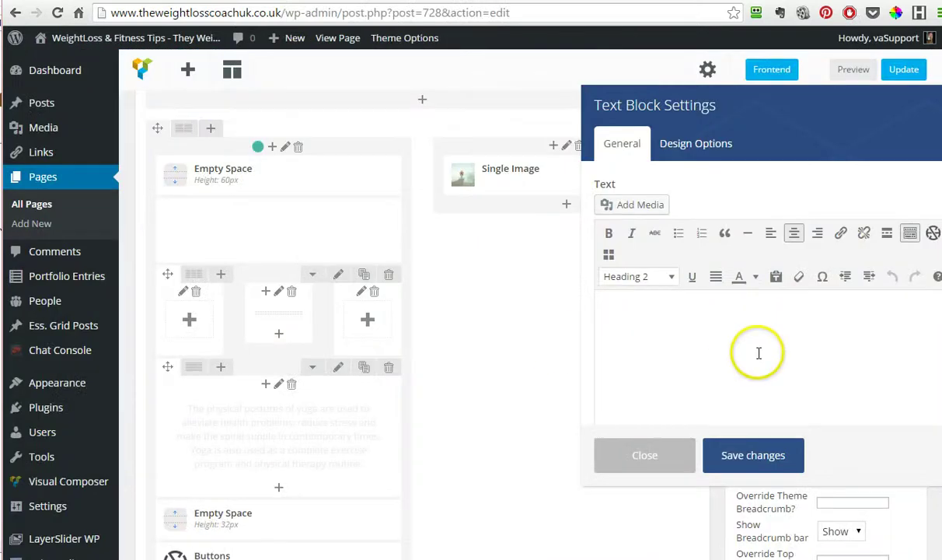
{"action": "triple_click", "coordinate": [766, 317]}
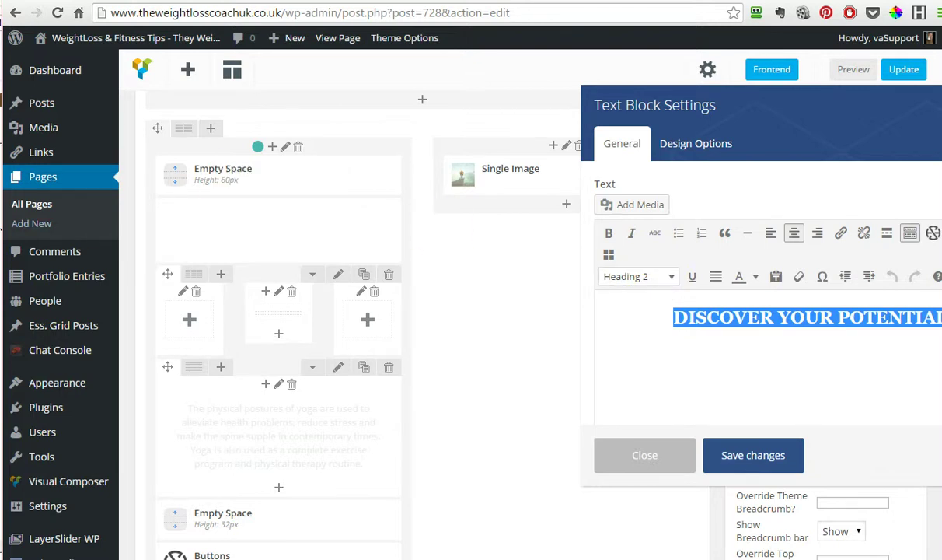
{"action": "key", "text": "alt+Tab"}
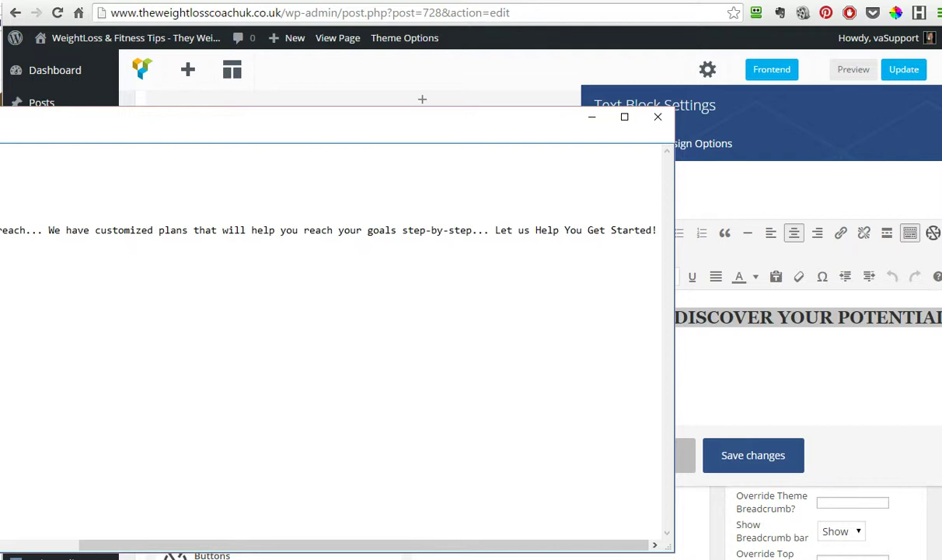
- Copy the line 'Awaken the New You - Unleash Your Potential!' from Notepad and minimise the notes
{"action": "left_click", "coordinate": [229, 230]}
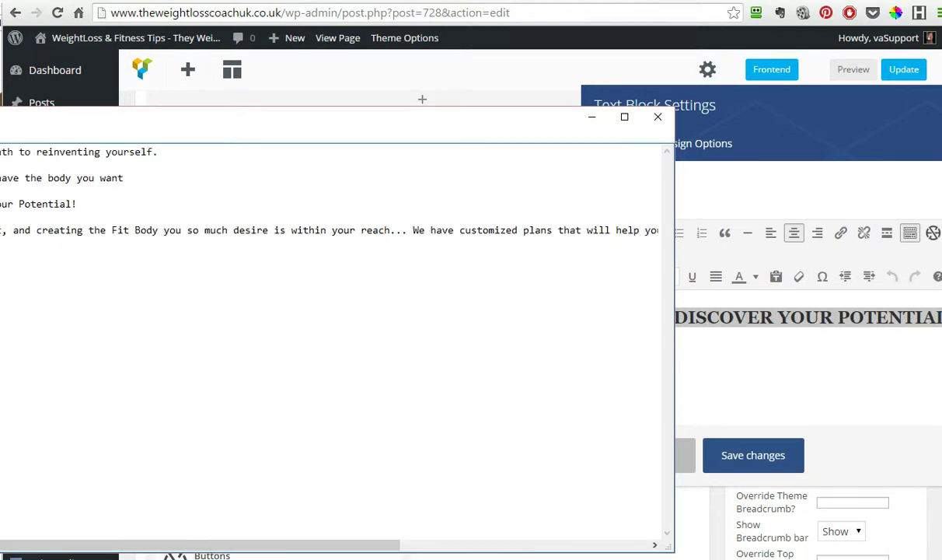
{"action": "left_click_drag", "start_coordinate": [2, 203], "coordinate": [84, 204]}
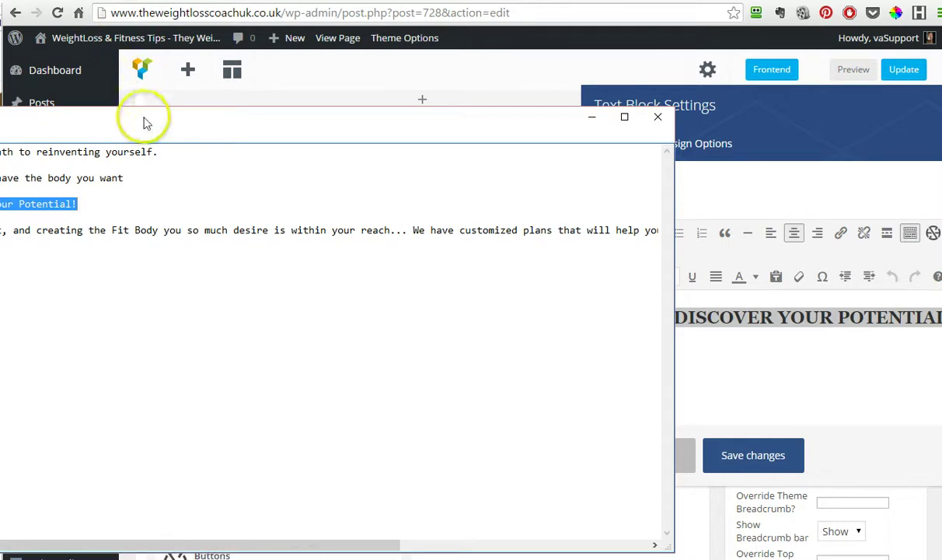
{"action": "left_click_drag", "start_coordinate": [143, 120], "coordinate": [372, 143]}
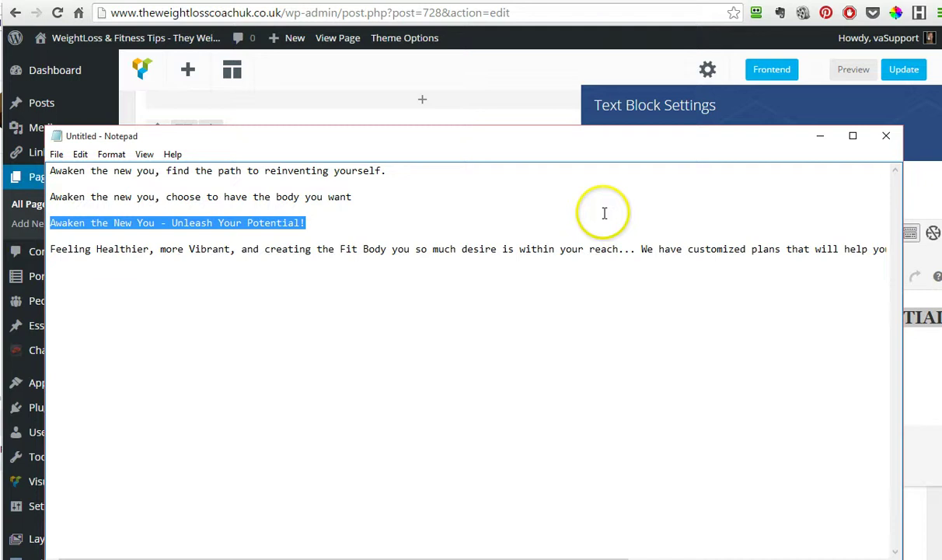
{"action": "left_click", "coordinate": [819, 135]}
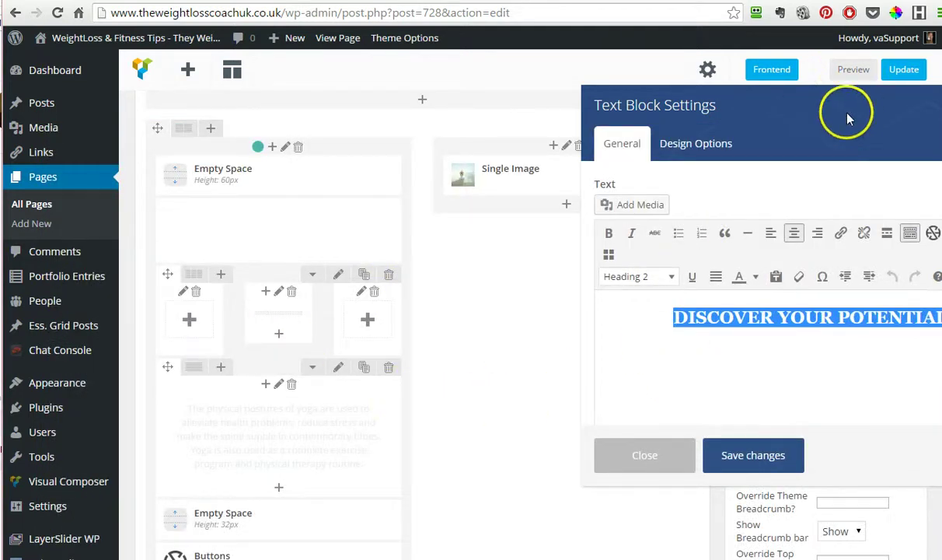
- Replace the DISCOVER YOUR POTENTIAL heading with the pasted 'Awaken the New You - Unleash Your Potential!' headline
{"action": "left_click_drag", "start_coordinate": [849, 118], "coordinate": [706, 159]}
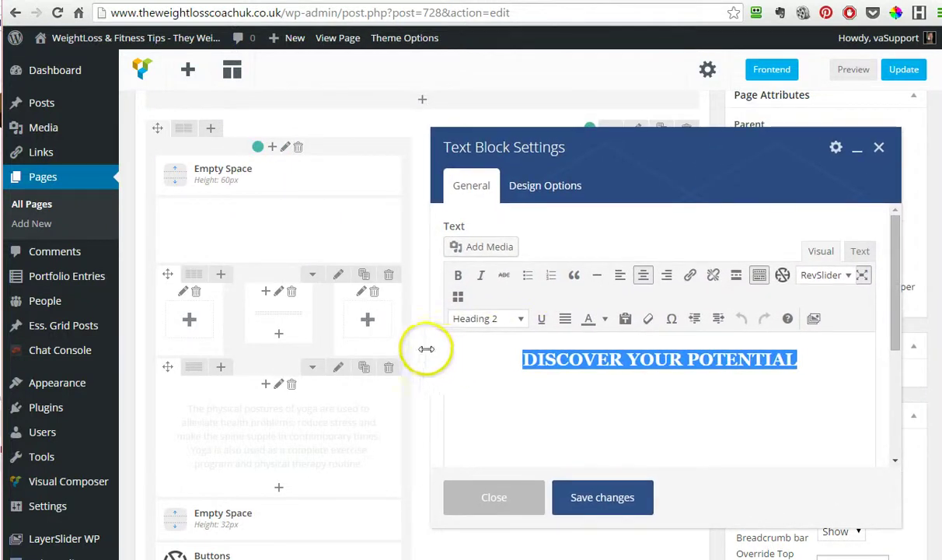
{"action": "left_click_drag", "start_coordinate": [374, 356], "coordinate": [337, 371]}
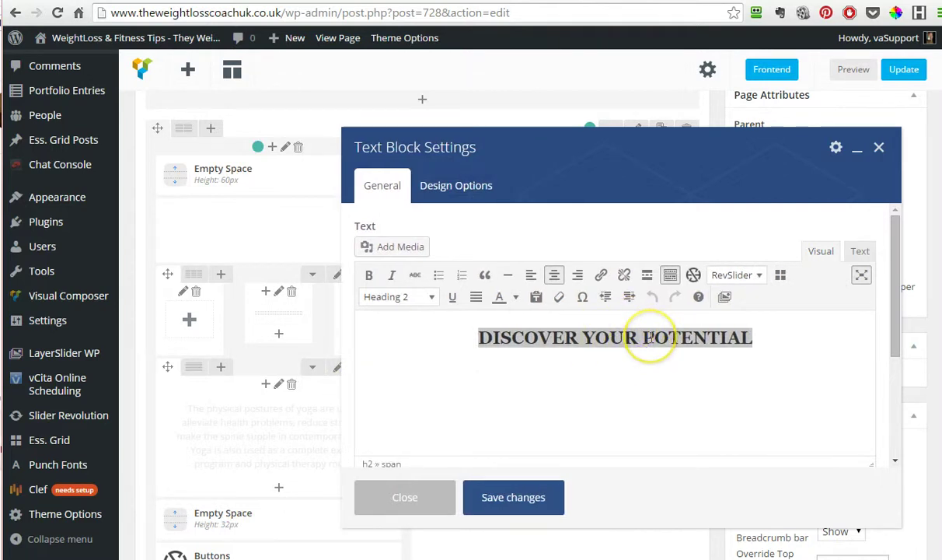
{"action": "left_click_drag", "start_coordinate": [651, 337], "coordinate": [715, 343]}
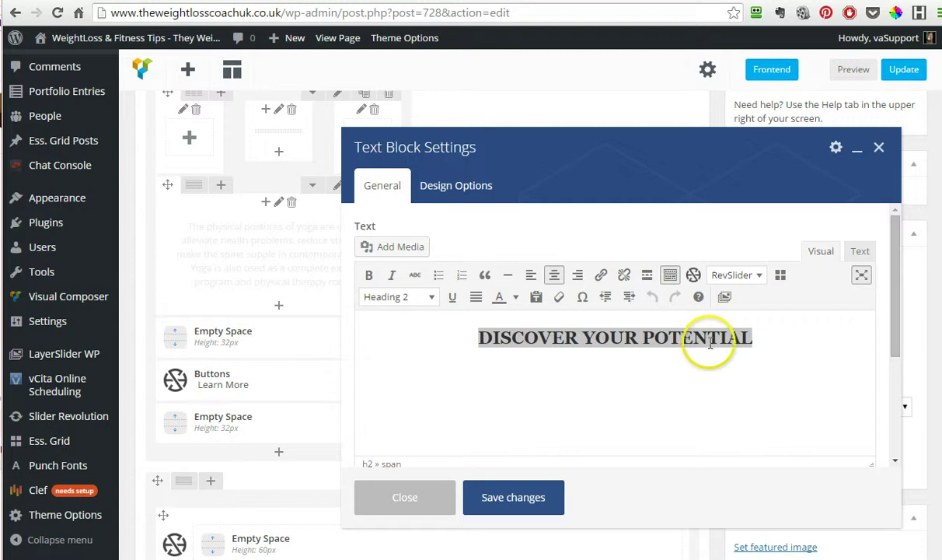
{"action": "triple_click", "coordinate": [702, 337]}
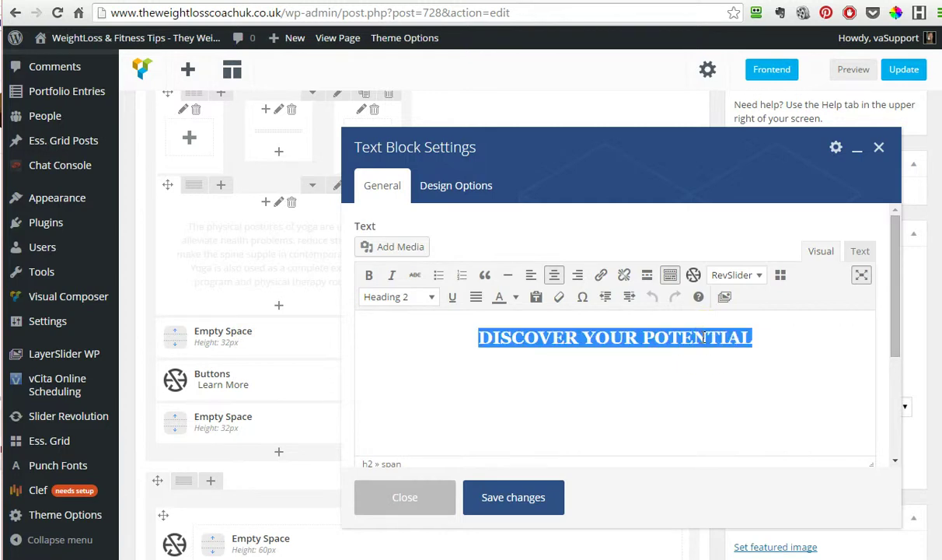
{"action": "type", "text": "Awaken the New You - Unleash Your Potential!"}
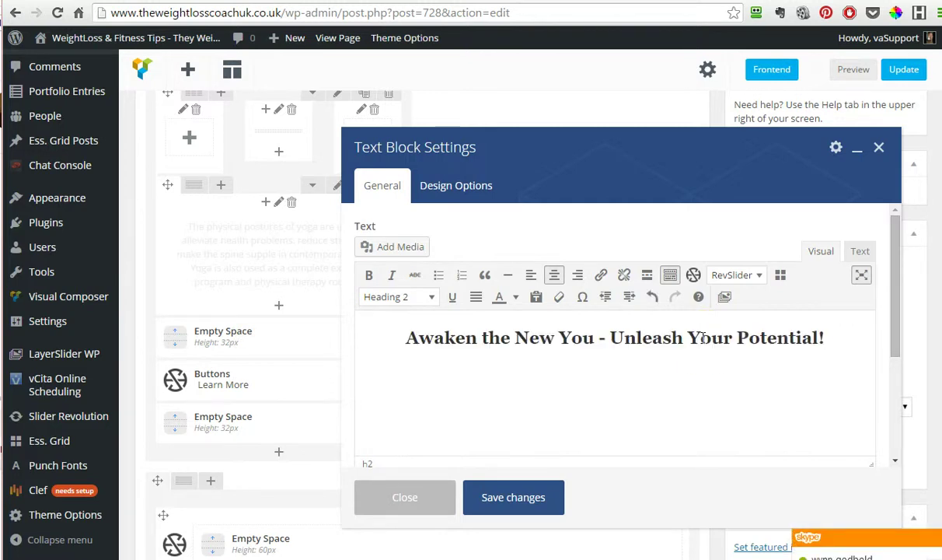
- Make the new headline text white and save the text block
{"action": "left_click_drag", "start_coordinate": [827, 338], "coordinate": [396, 347]}
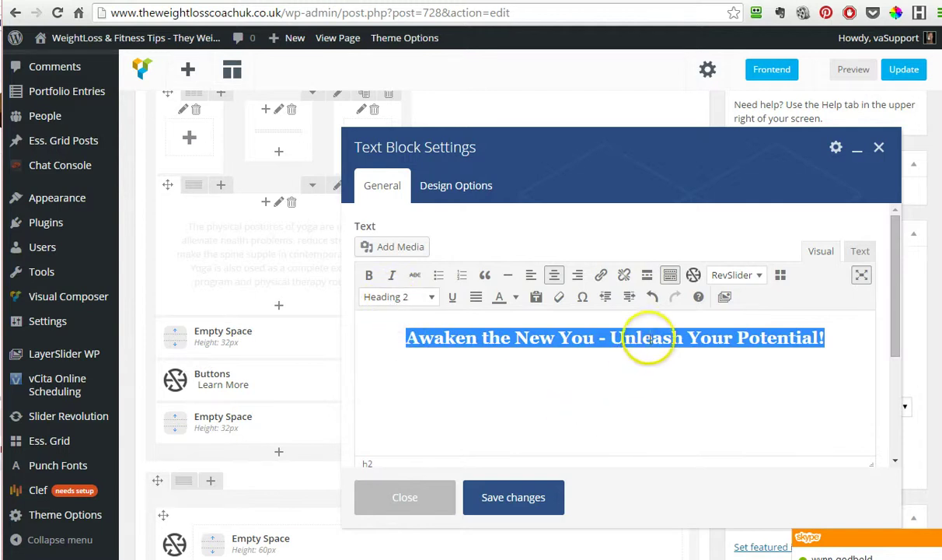
{"action": "left_click", "coordinate": [788, 343]}
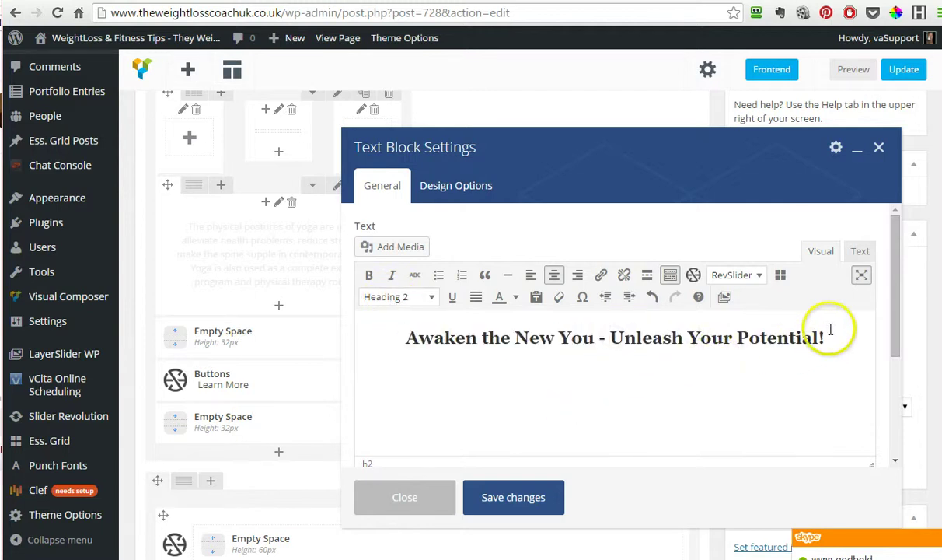
{"action": "left_click_drag", "start_coordinate": [827, 337], "coordinate": [428, 335]}
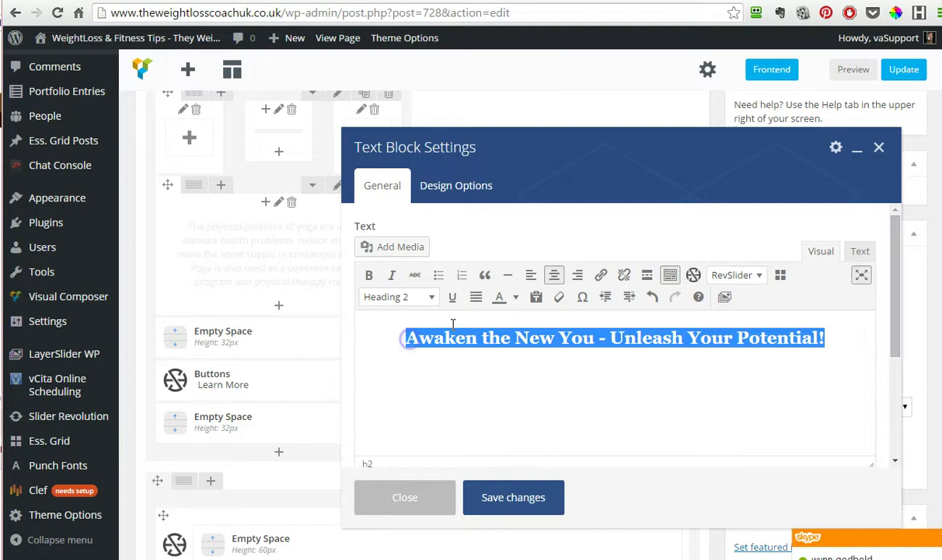
{"action": "left_click", "coordinate": [516, 299]}
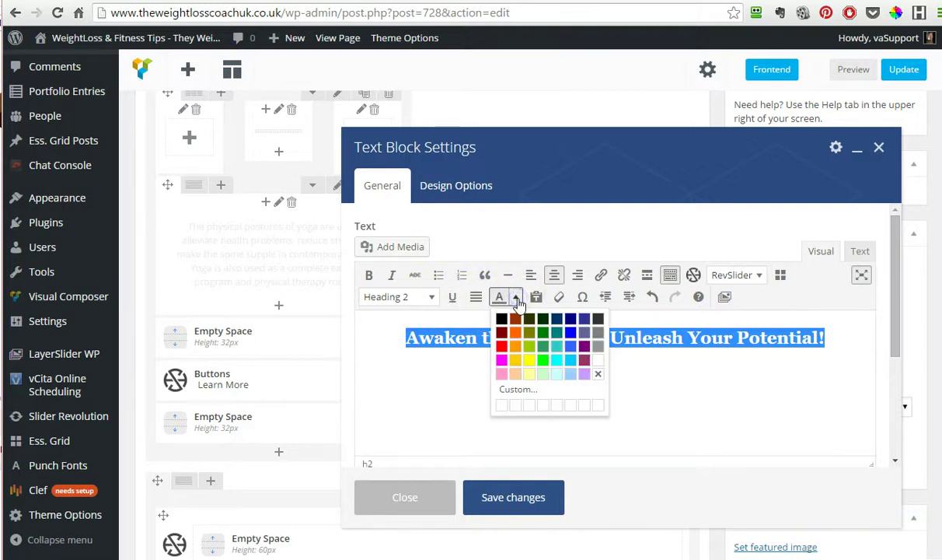
{"action": "left_click", "coordinate": [598, 362]}
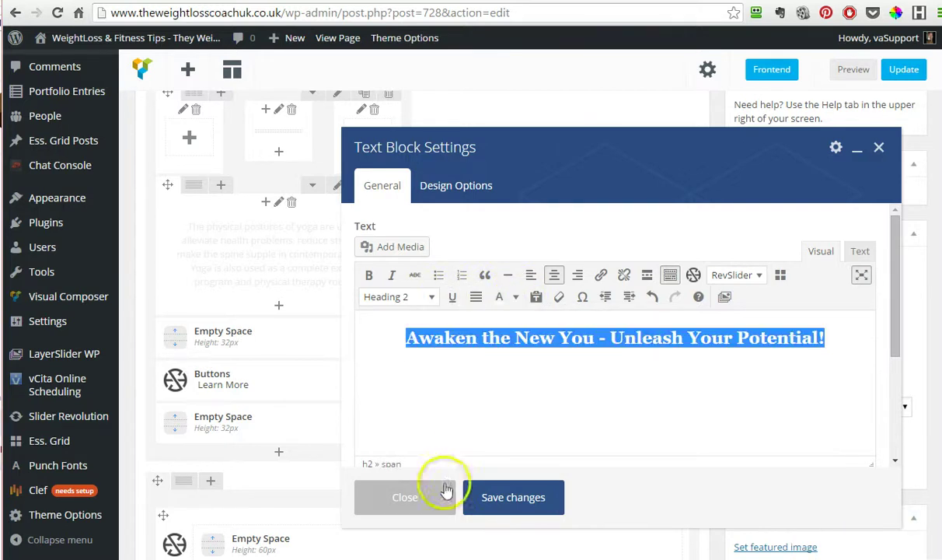
{"action": "left_click", "coordinate": [505, 498]}
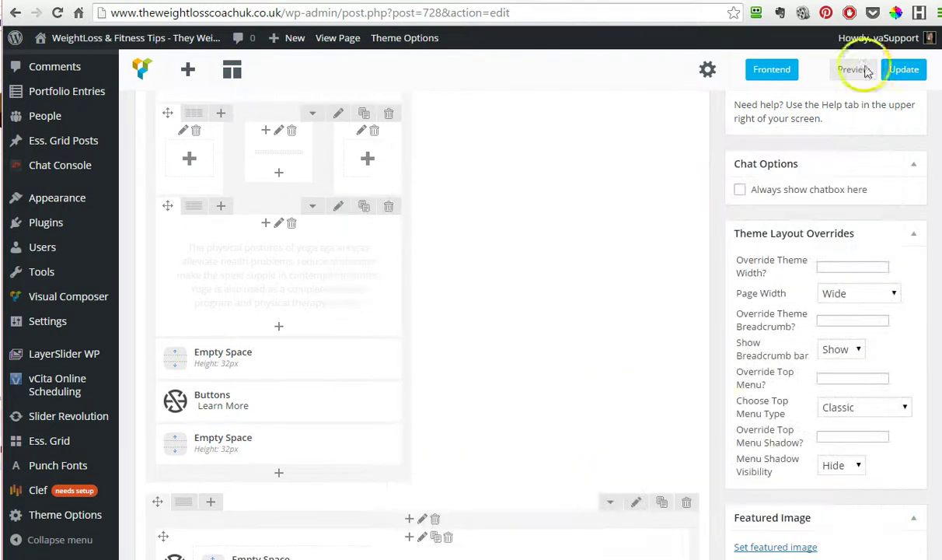
- Update the Home Fitness page and reload the live homepage to see the new headline
{"action": "left_click", "coordinate": [904, 71]}
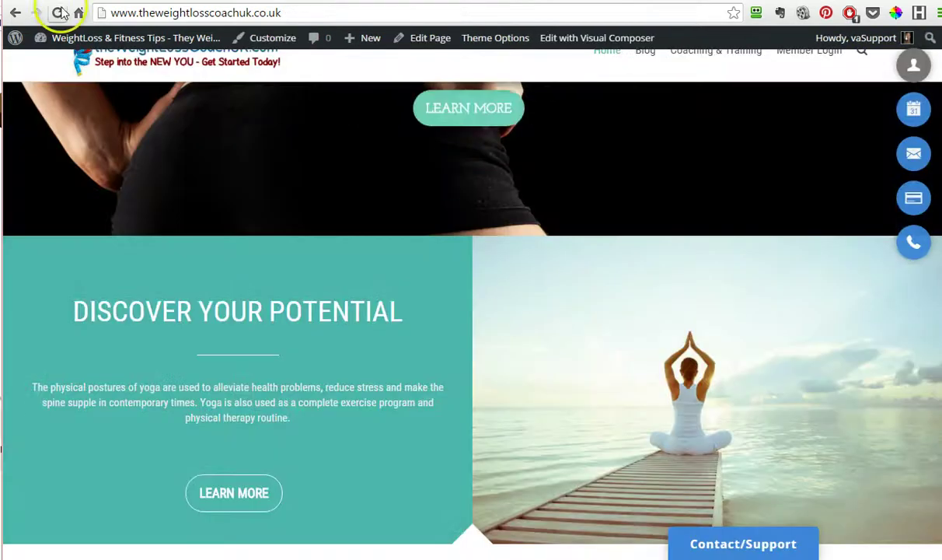
{"action": "left_click", "coordinate": [56, 13]}
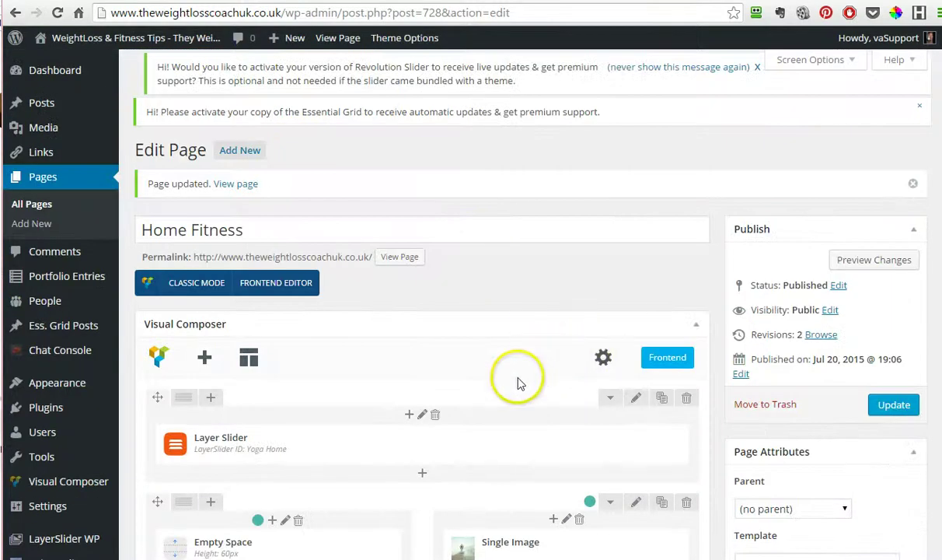
- Break the heading so 'Unleash Your Potential!' sits on its own line under 'Awaken the New You…', then save
{"action": "scroll", "coordinate": [311, 478], "scroll_direction": "down", "scroll_amount": 1}
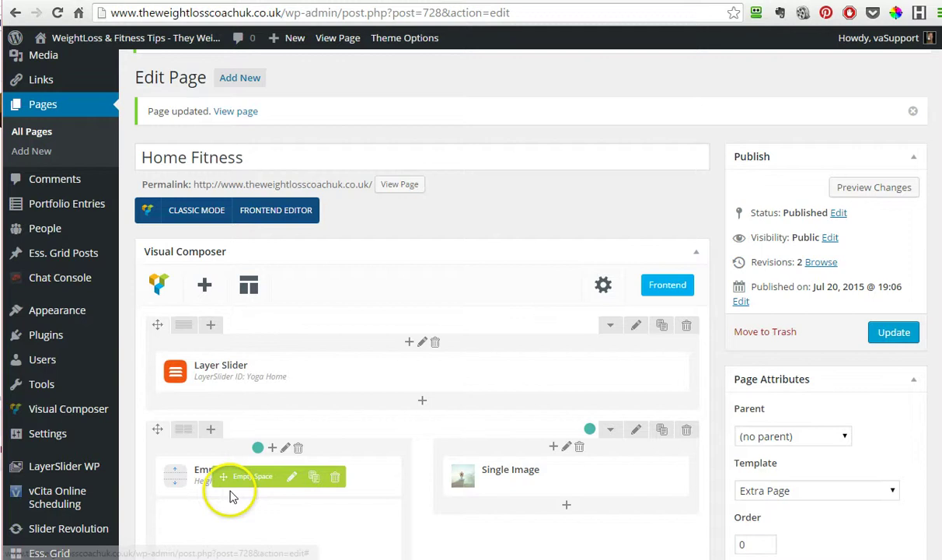
{"action": "mouse_move", "coordinate": [287, 519]}
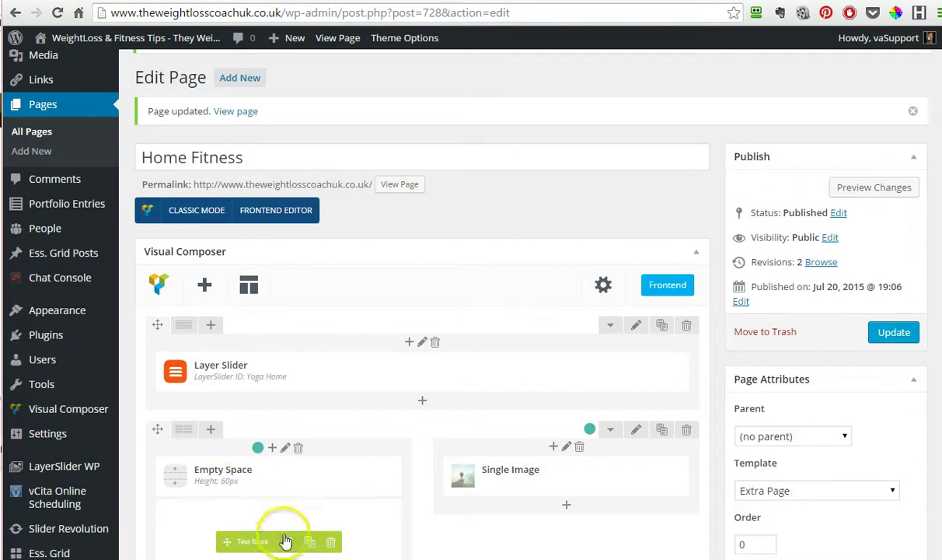
{"action": "left_click", "coordinate": [287, 542]}
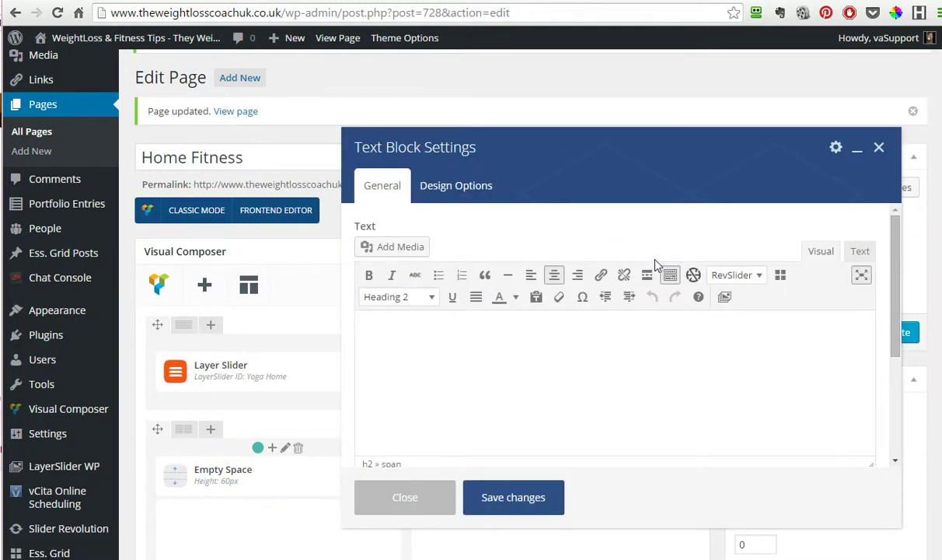
{"action": "left_click", "coordinate": [589, 365]}
{"action": "triple_click", "coordinate": [603, 325]}
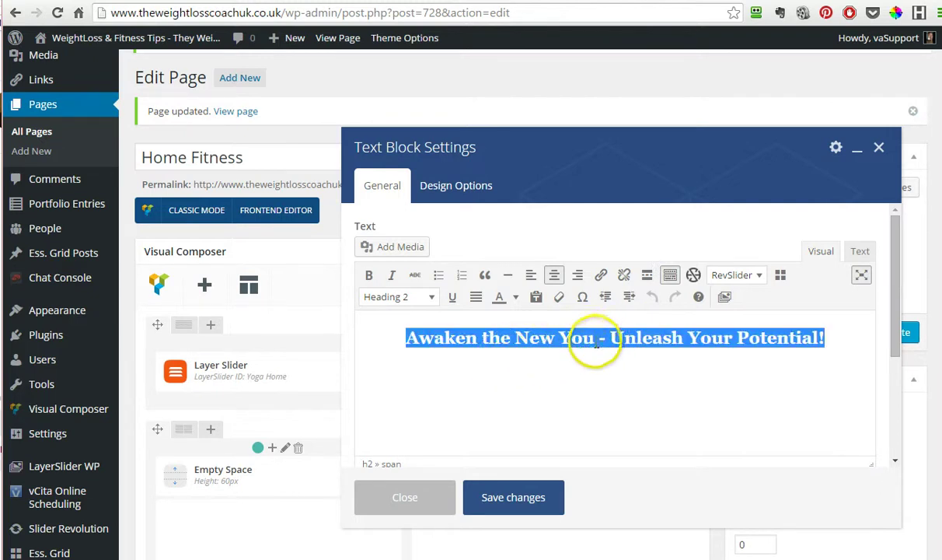
{"action": "left_click", "coordinate": [591, 343]}
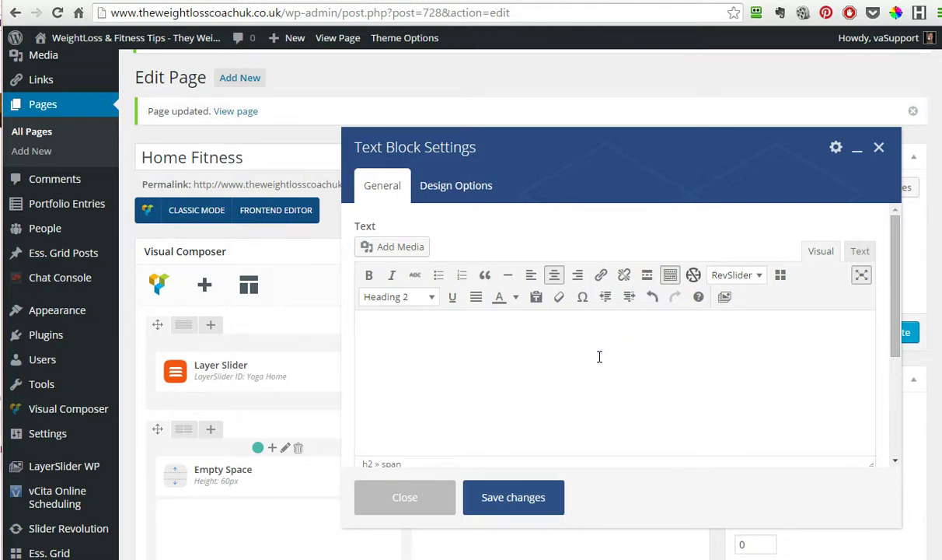
{"action": "triple_click", "coordinate": [600, 326]}
{"action": "left_click_drag", "start_coordinate": [752, 355], "coordinate": [585, 363]}
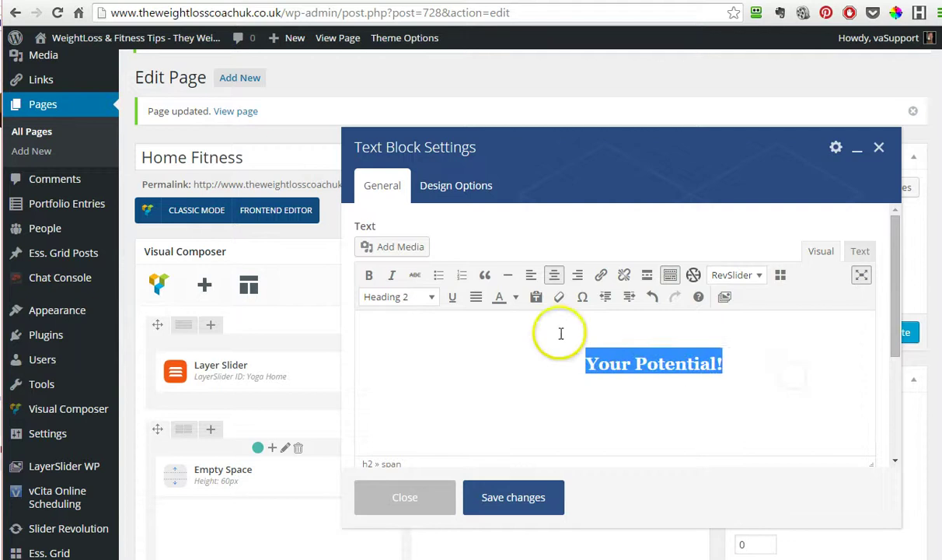
{"action": "left_click", "coordinate": [482, 326], "text": "shift"}
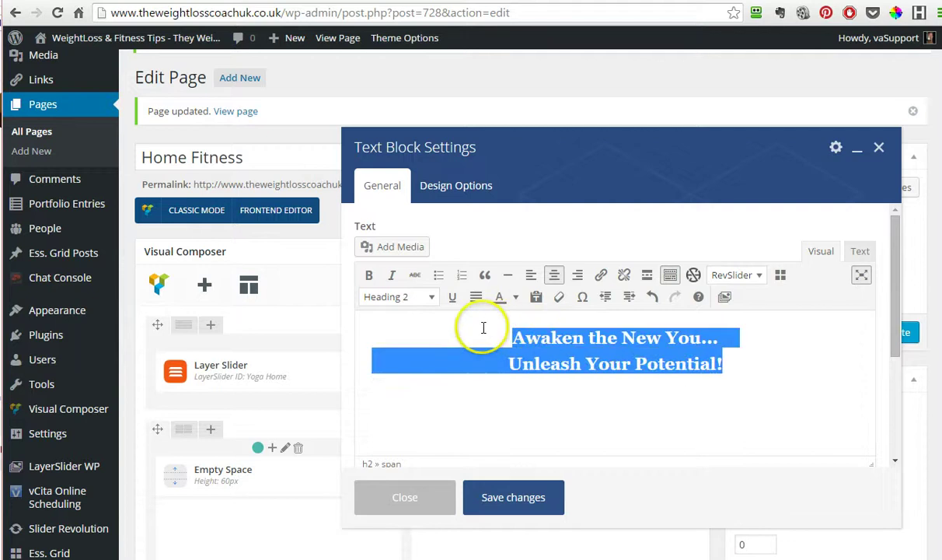
{"action": "left_click", "coordinate": [509, 503]}
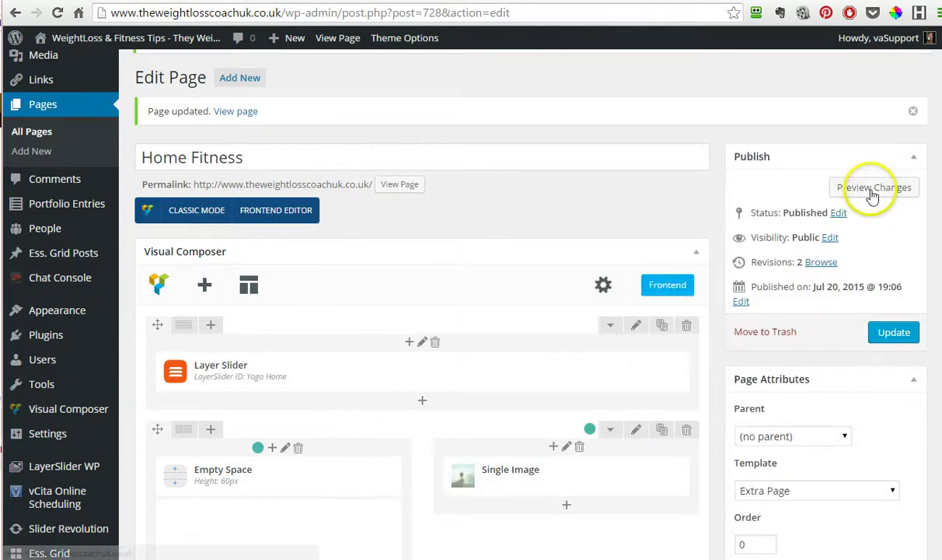
- Update the page, reload the homepage to confirm the two-line headline, and return to Edit Page
{"action": "left_click", "coordinate": [894, 332]}
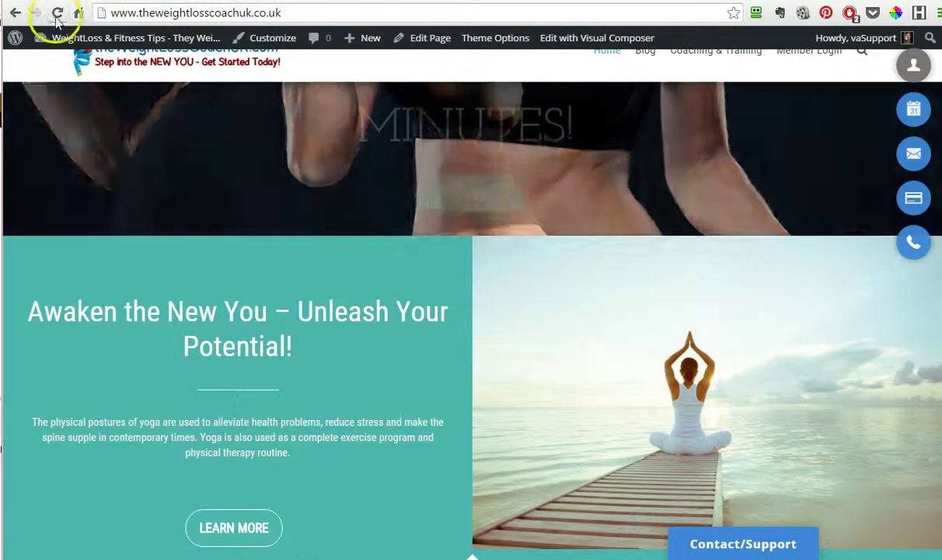
{"action": "left_click", "coordinate": [57, 15]}
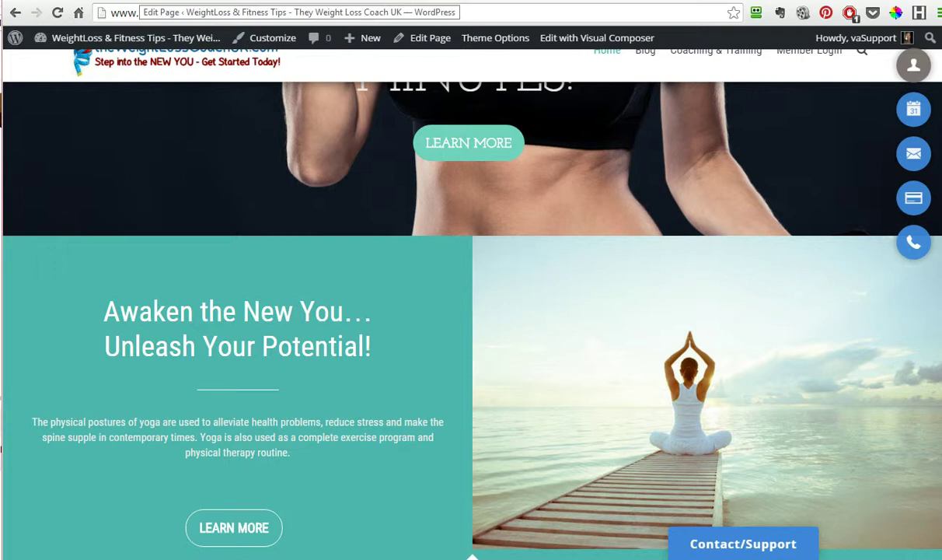
{"action": "left_click", "coordinate": [140, 2]}
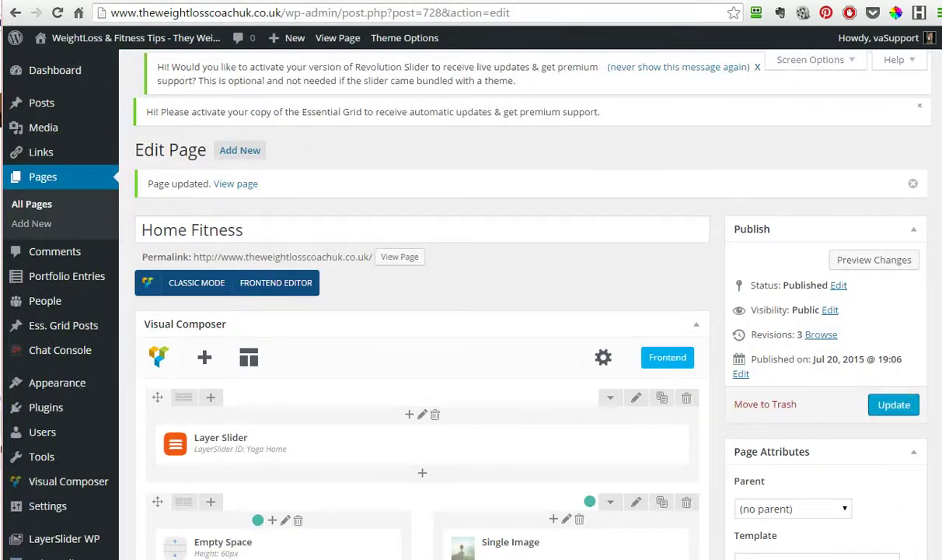
- Copy the 'Feeling Healthier…' paragraph from Notepad and minimise the notes
{"action": "key", "text": "alt+Tab"}
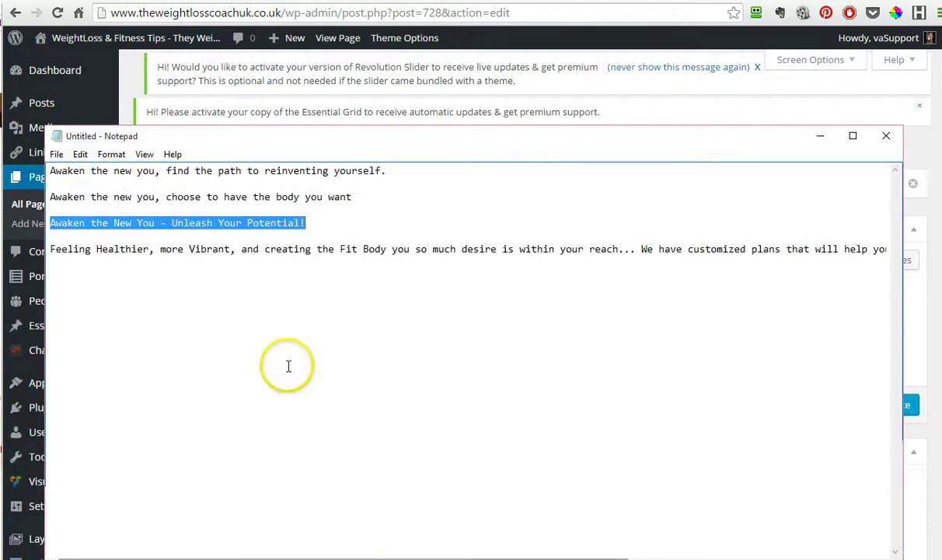
{"action": "left_click", "coordinate": [253, 248]}
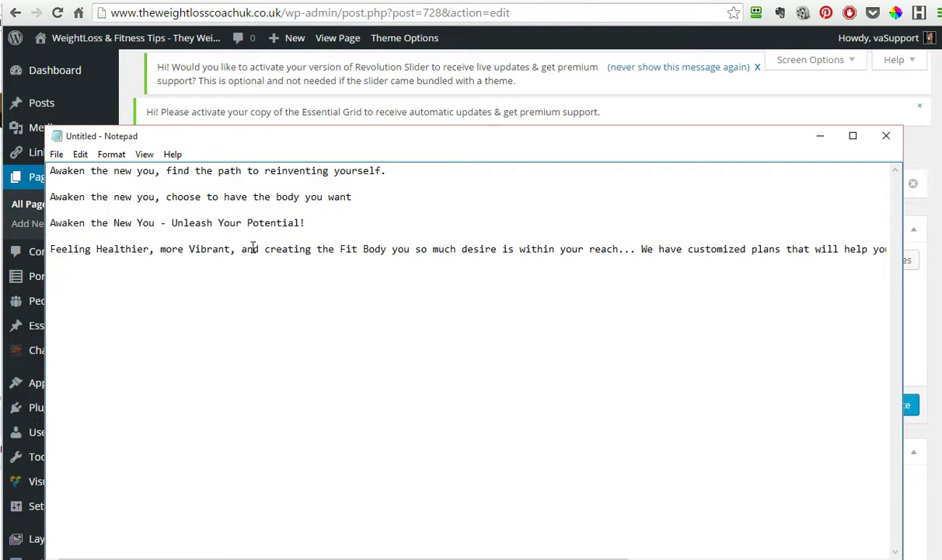
{"action": "left_click_drag", "start_coordinate": [51, 249], "coordinate": [904, 267]}
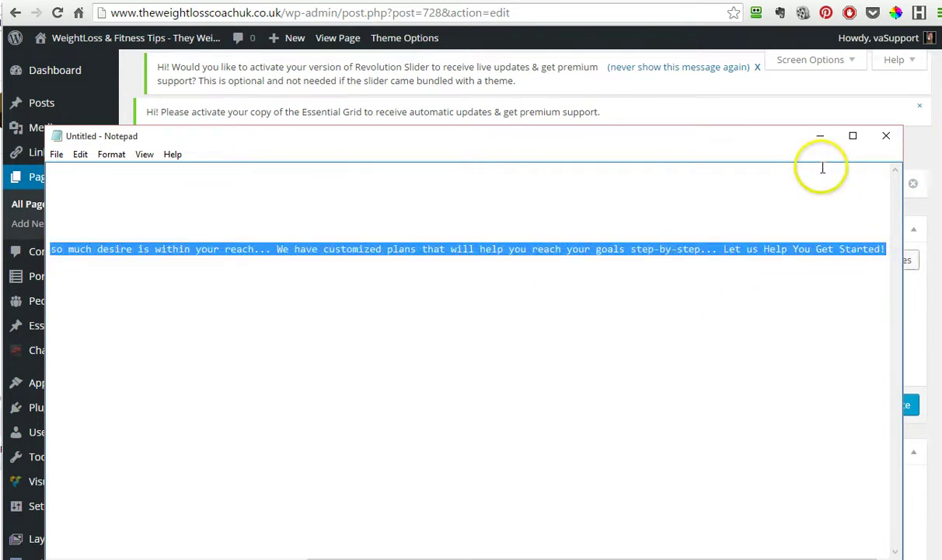
{"action": "left_click", "coordinate": [821, 135]}
- Dismiss the stray Inner Column Settings and open Text Block Settings for the yoga paragraph
{"action": "scroll", "coordinate": [373, 451], "scroll_direction": "down", "scroll_amount": 3}
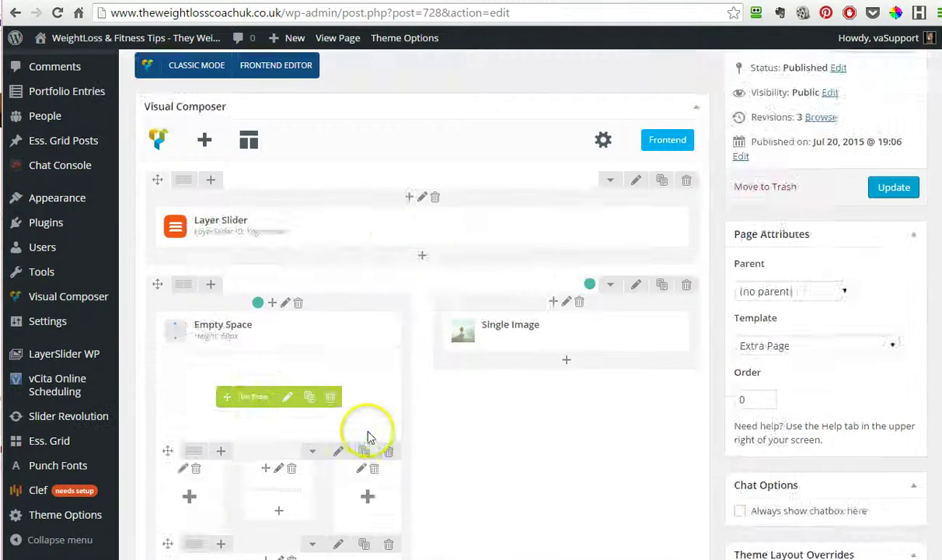
{"action": "left_click_drag", "start_coordinate": [369, 437], "coordinate": [275, 385]}
{"action": "scroll", "coordinate": [337, 410], "scroll_direction": "down", "scroll_amount": 3}
{"action": "left_click", "coordinate": [279, 374]}
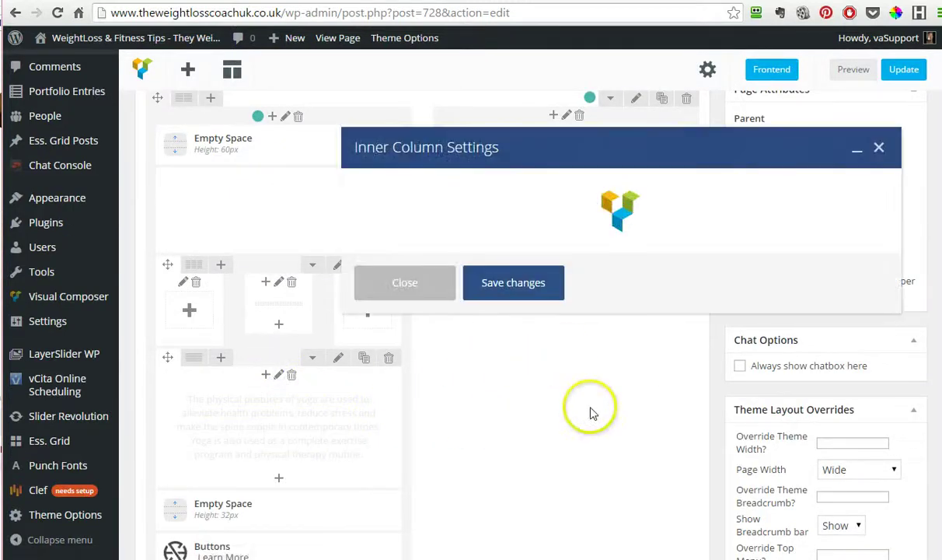
{"action": "scroll", "coordinate": [537, 232], "scroll_direction": "down", "scroll_amount": 1}
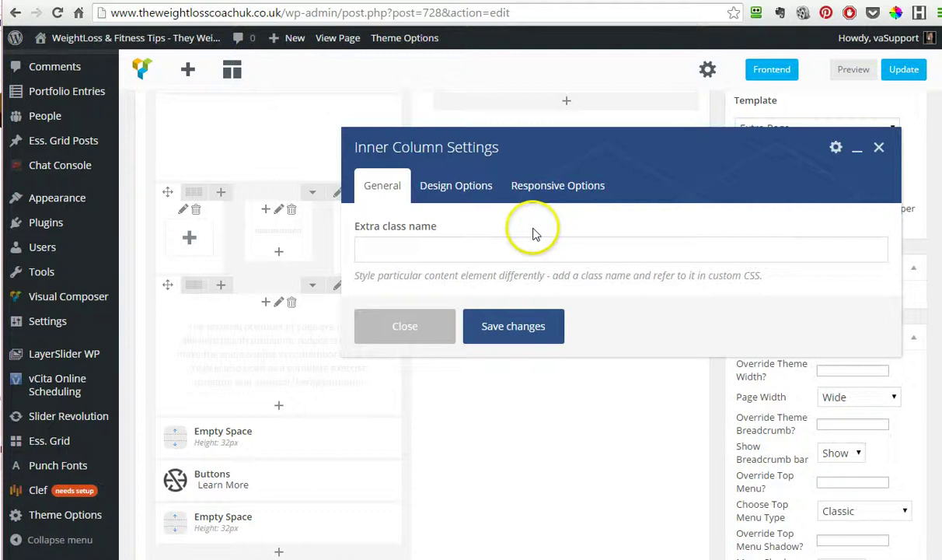
{"action": "scroll", "coordinate": [525, 254], "scroll_direction": "up", "scroll_amount": 3}
{"action": "scroll", "coordinate": [529, 255], "scroll_direction": "down", "scroll_amount": 2}
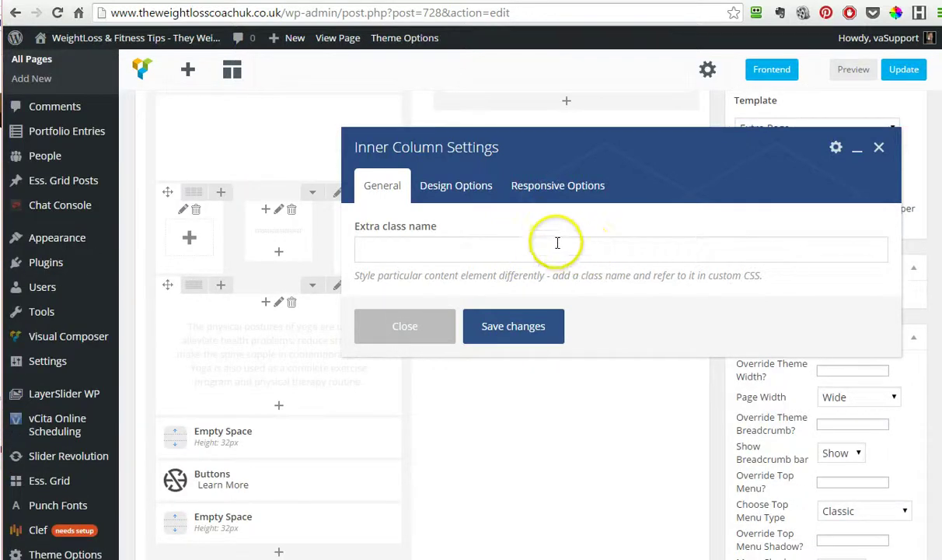
{"action": "left_click", "coordinate": [878, 147]}
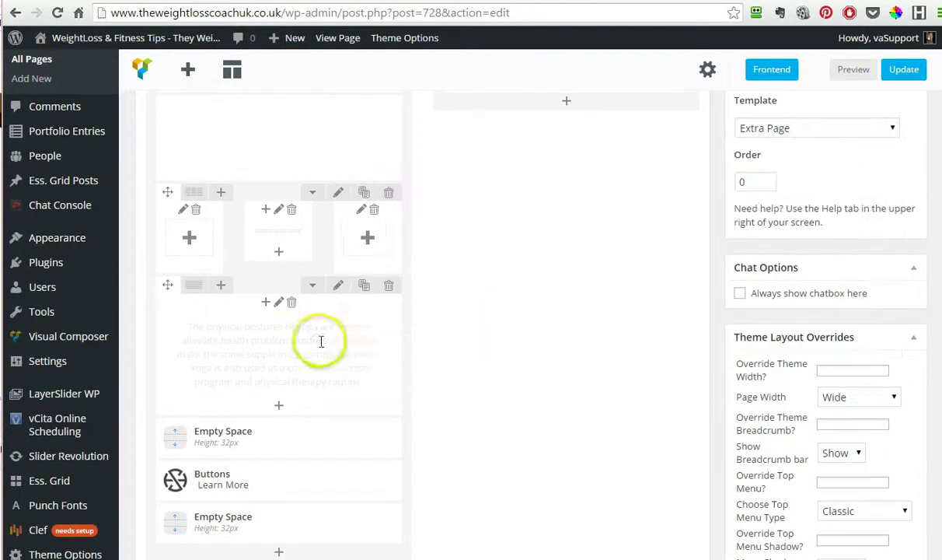
{"action": "left_click", "coordinate": [287, 356]}
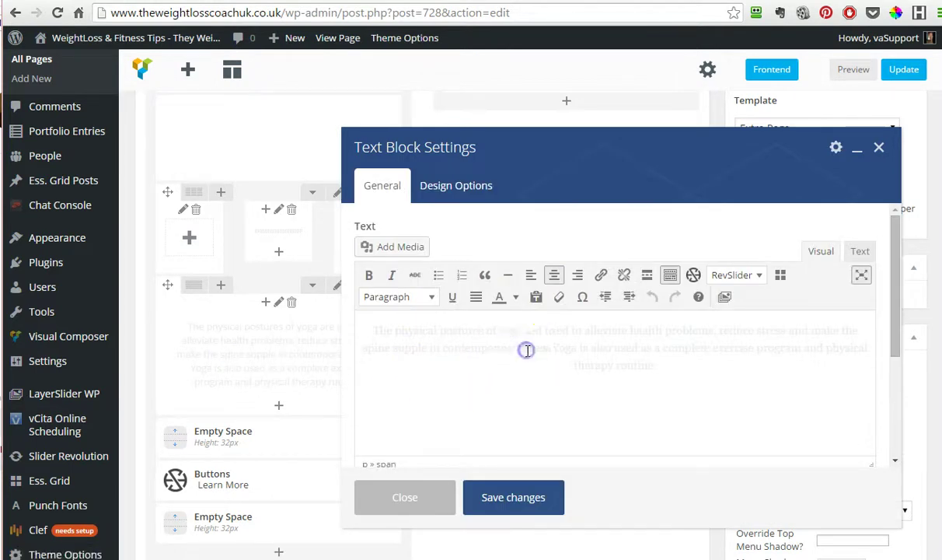
- Paste the 'Feeling Healthier…' text over the yoga paragraph, make it white, and update the page
{"action": "triple_click", "coordinate": [528, 350]}
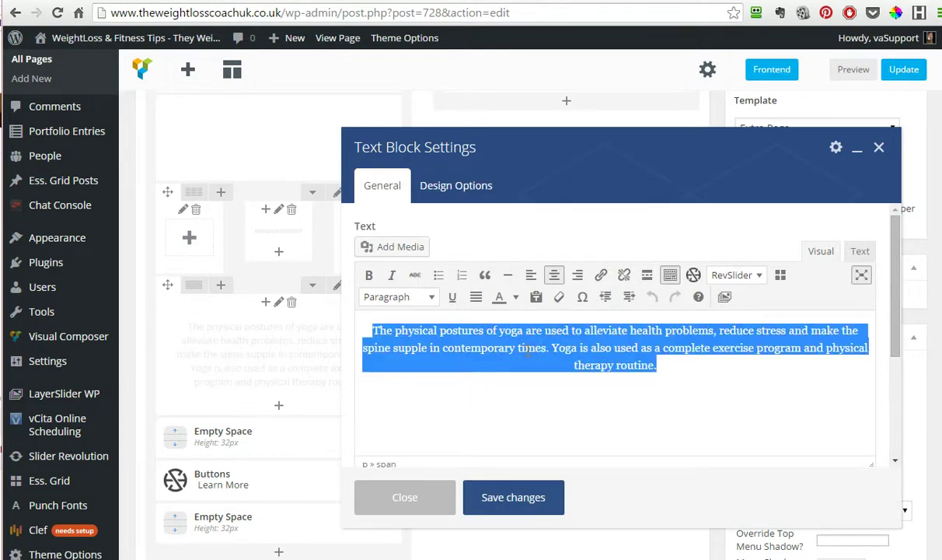
{"action": "triple_click", "coordinate": [527, 350]}
{"action": "type", "text": "Feeling Healthier, more Vibrant, and creating the Fit Body you so much desire is within your reach... We have customized plans that will help you reach your goals step-by-step... Let us Help You Get Started!"}
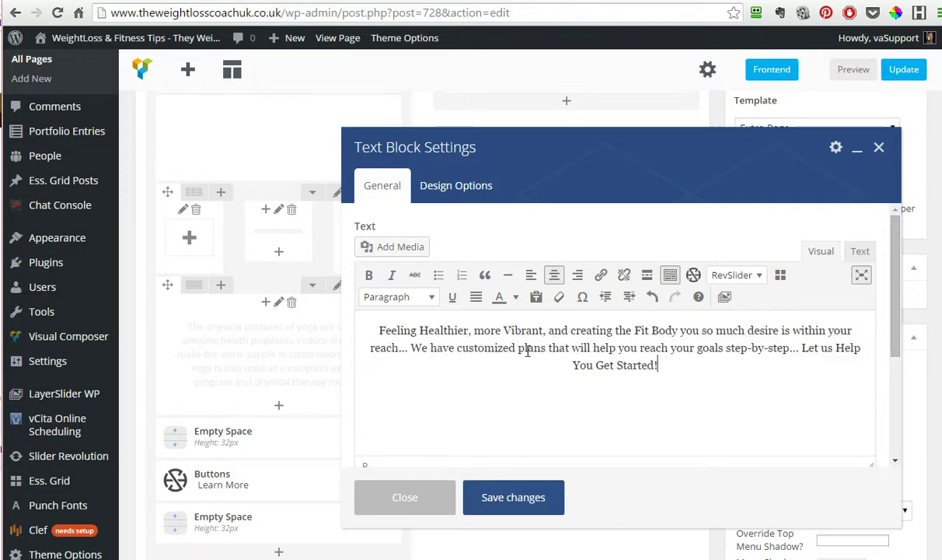
{"action": "left_click_drag", "start_coordinate": [661, 364], "coordinate": [384, 319]}
{"action": "key", "text": "ctrl+c"}
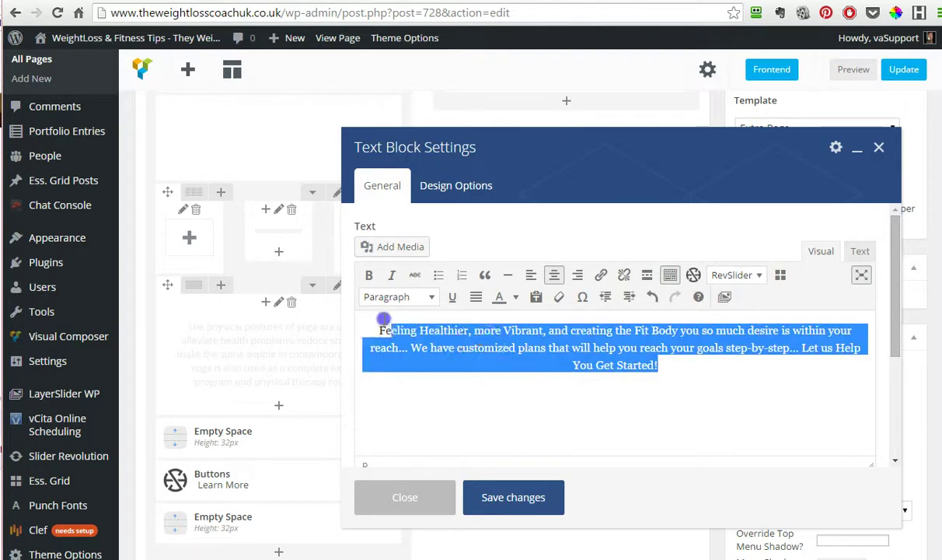
{"action": "left_click", "coordinate": [515, 302]}
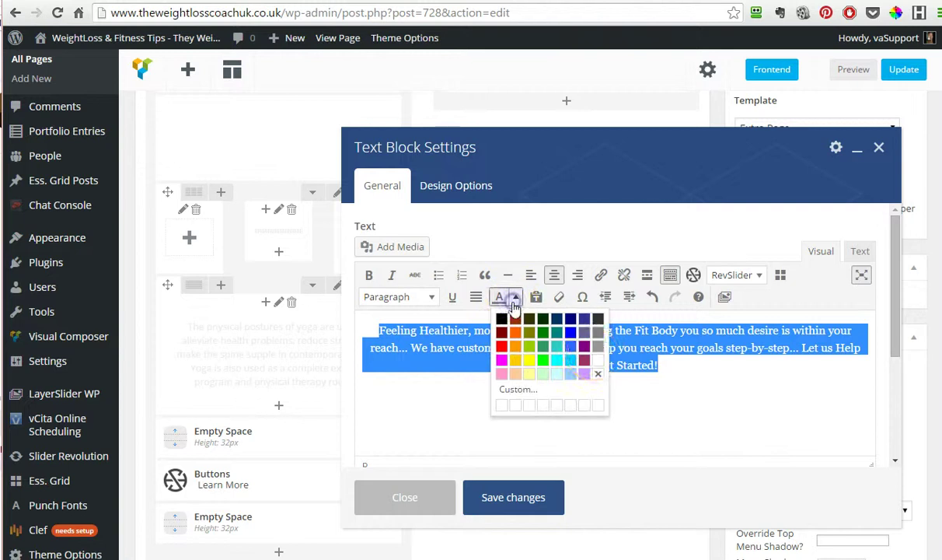
{"action": "left_click", "coordinate": [601, 361]}
{"action": "left_click", "coordinate": [522, 473]}
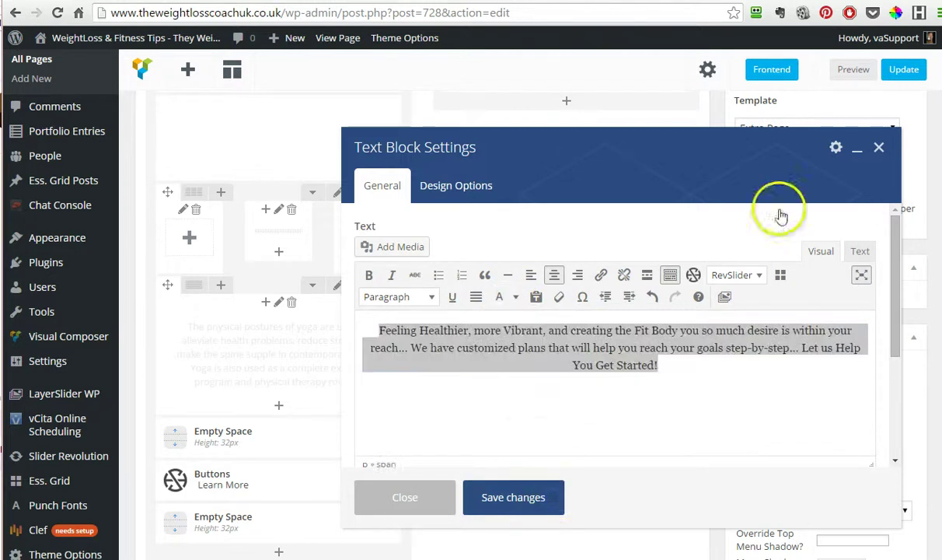
{"action": "left_click", "coordinate": [903, 69]}
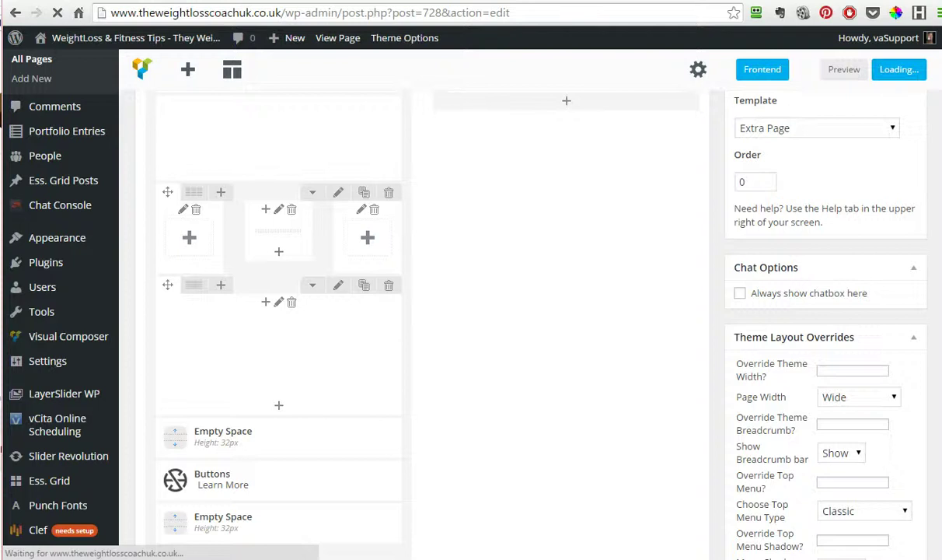
{"action": "left_click", "coordinate": [85, 38]}
{"action": "left_click", "coordinate": [58, 14]}
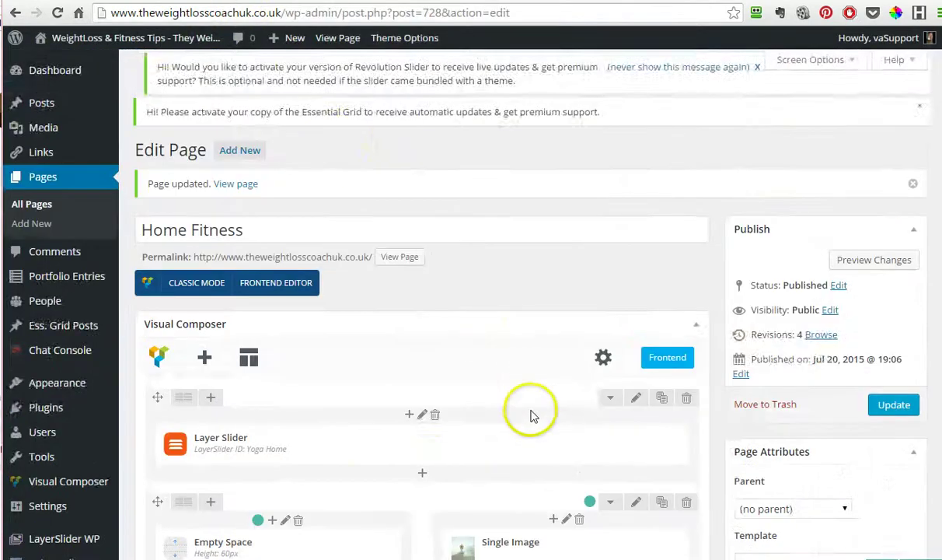
{"action": "scroll", "coordinate": [532, 416], "scroll_direction": "down", "scroll_amount": 3}
{"action": "mouse_move", "coordinate": [532, 416]}
{"action": "left_mouse_down"}
{"action": "mouse_move", "coordinate": [498, 400]}
{"action": "mouse_move", "coordinate": [396, 438]}
{"action": "mouse_move", "coordinate": [287, 414]}
{"action": "mouse_move", "coordinate": [287, 398]}
{"action": "left_mouse_up"}
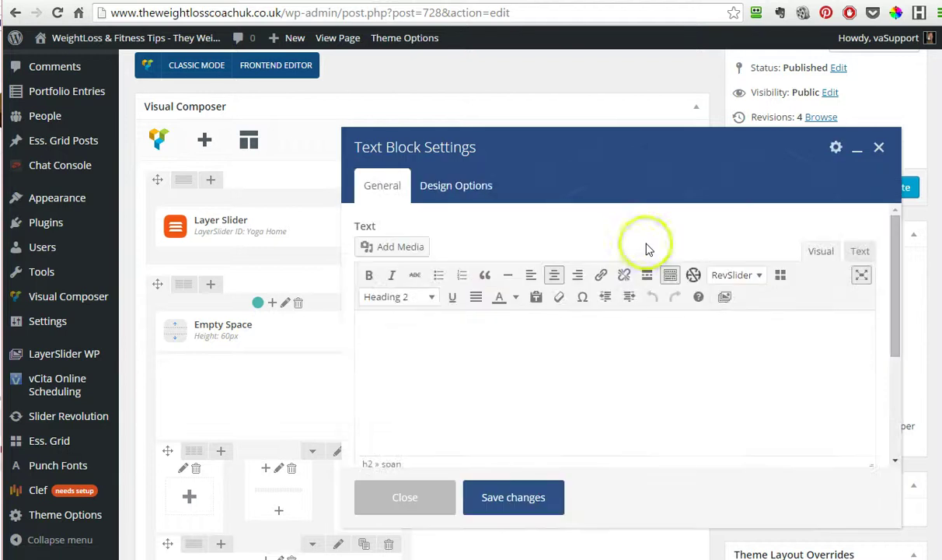
{"action": "left_click", "coordinate": [583, 361]}
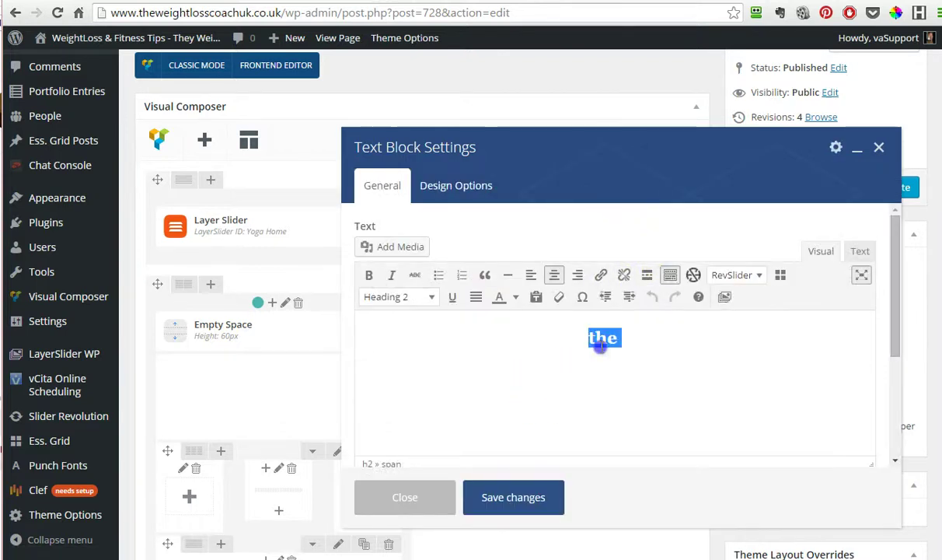
{"action": "triple_click", "coordinate": [601, 348]}
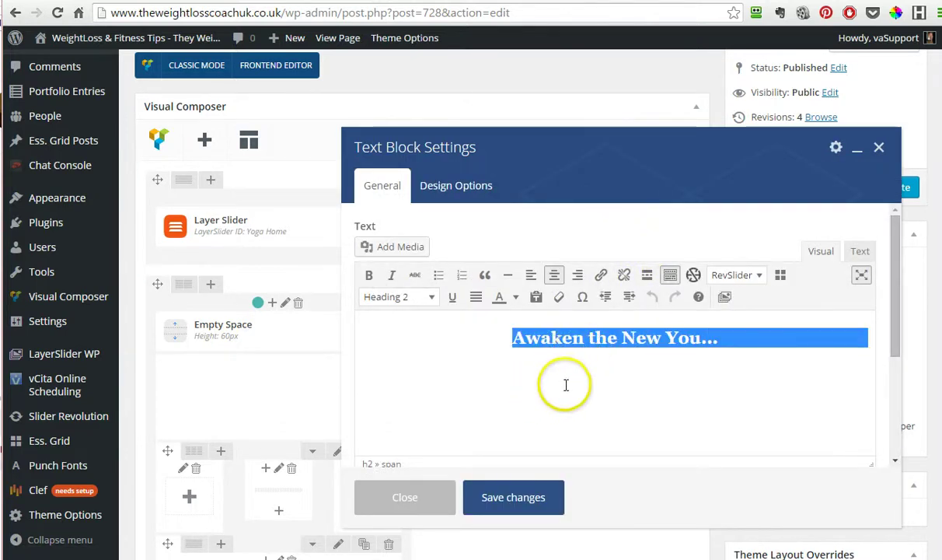
{"action": "left_click", "coordinate": [879, 147]}
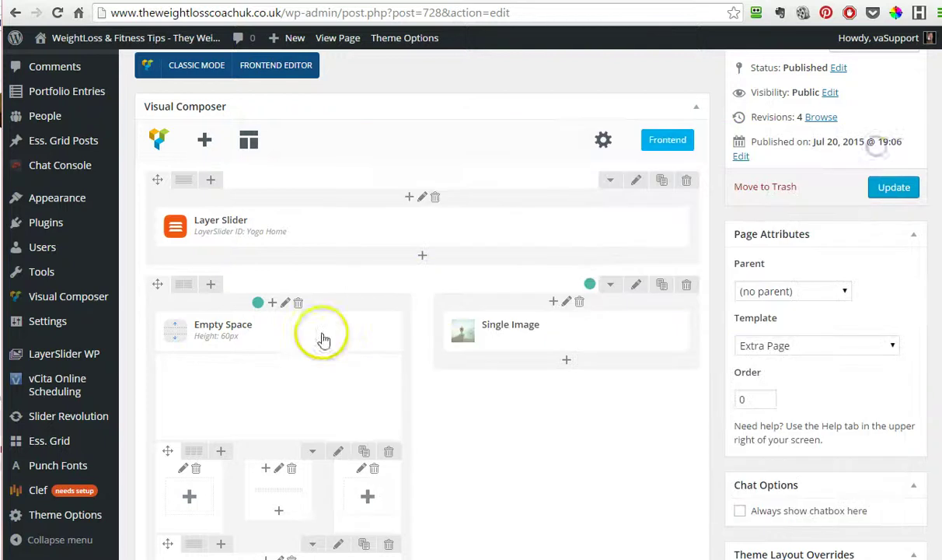
{"action": "scroll", "coordinate": [374, 404], "scroll_direction": "down", "scroll_amount": 3}
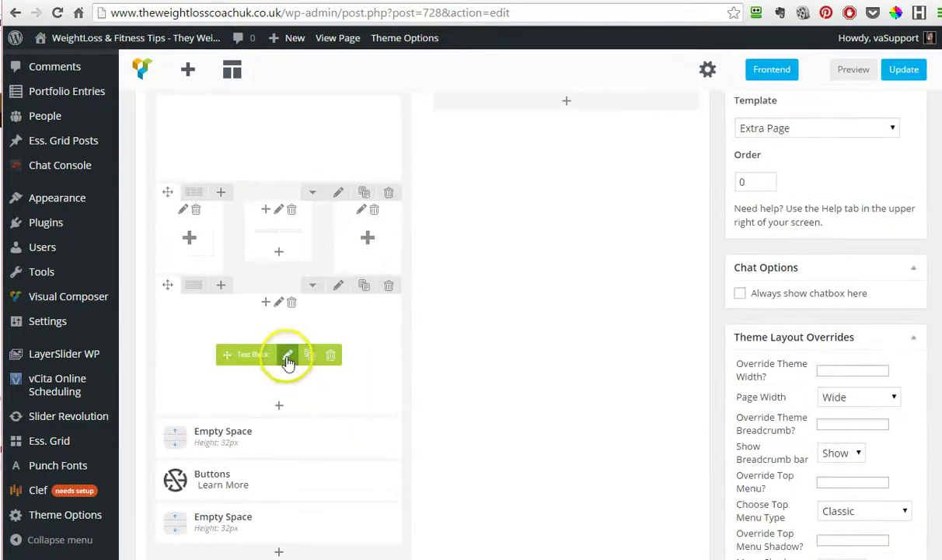
- Delete the hidden white paragraph text from the lower Text Block and save the empty block
{"action": "left_click", "coordinate": [289, 357]}
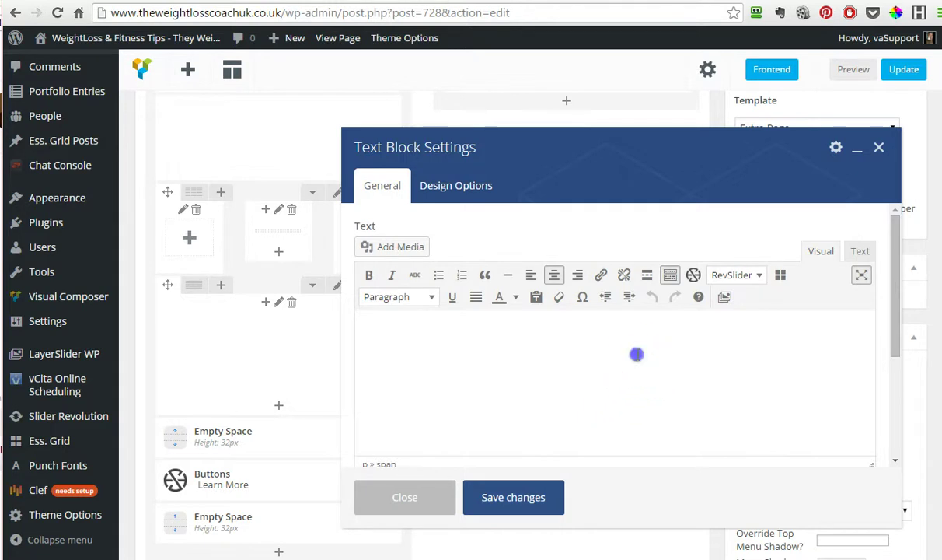
{"action": "key", "text": "ctrl+v"}
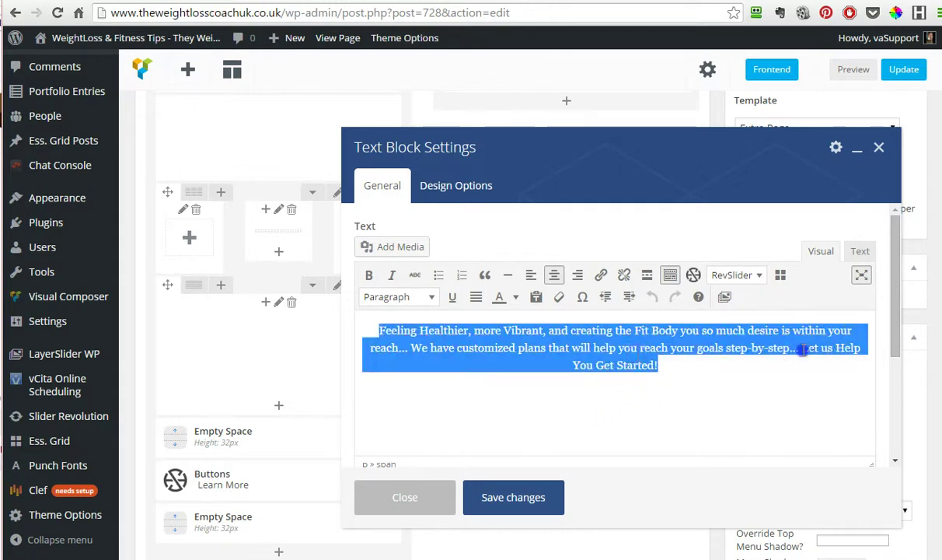
{"action": "key", "text": "BackSpace"}
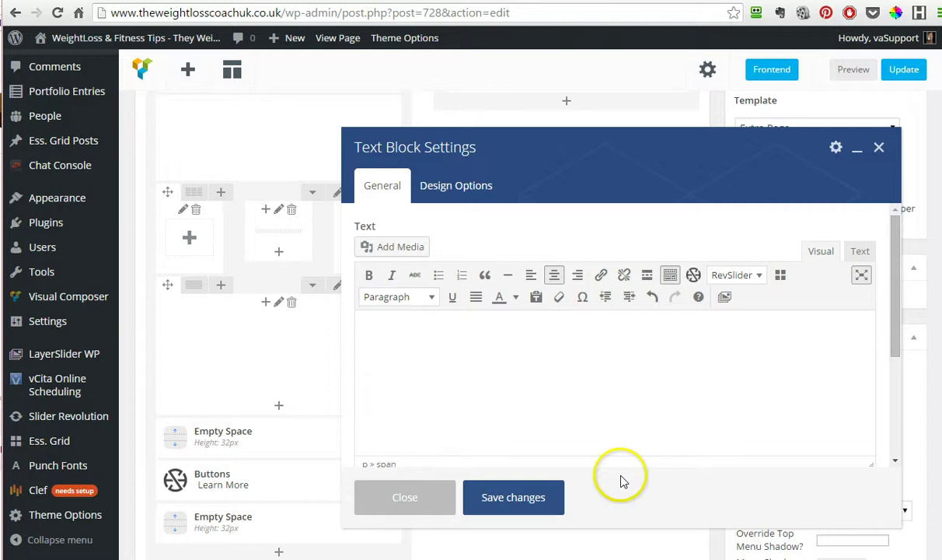
{"action": "left_click", "coordinate": [548, 504]}
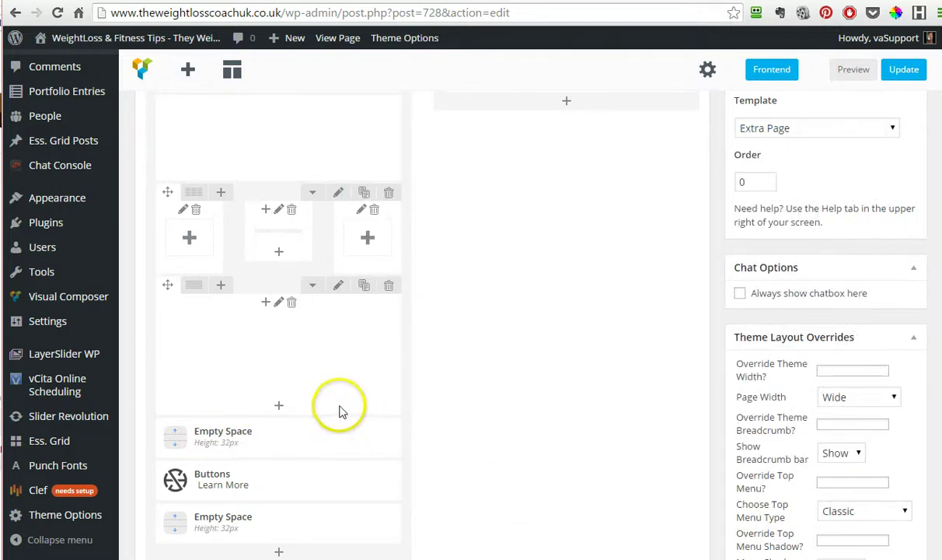
{"action": "scroll", "coordinate": [339, 413], "scroll_direction": "down", "scroll_amount": 1}
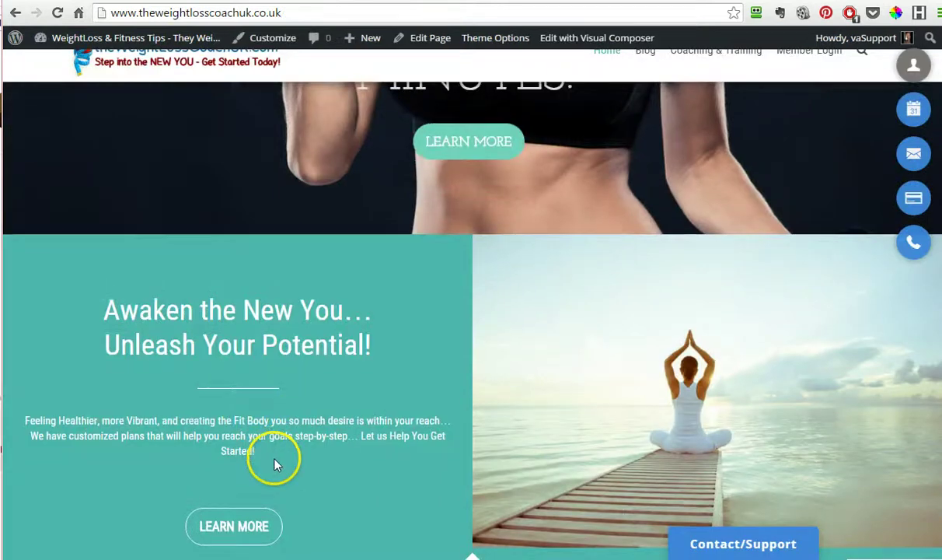
- Open Buttons Settings for the Learn More button (link #, Same Window, Extra Large)
{"action": "scroll", "coordinate": [264, 451], "scroll_direction": "down", "scroll_amount": 1}
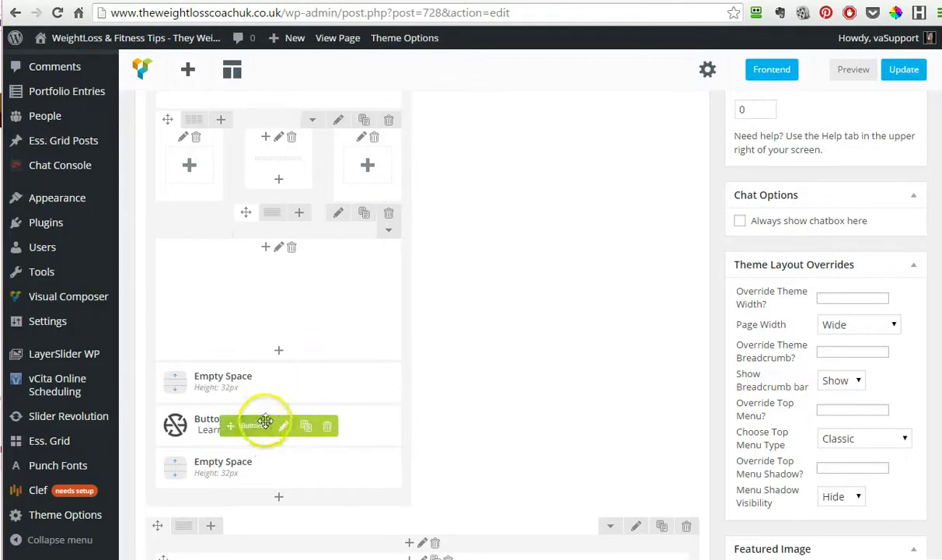
{"action": "left_click", "coordinate": [285, 428]}
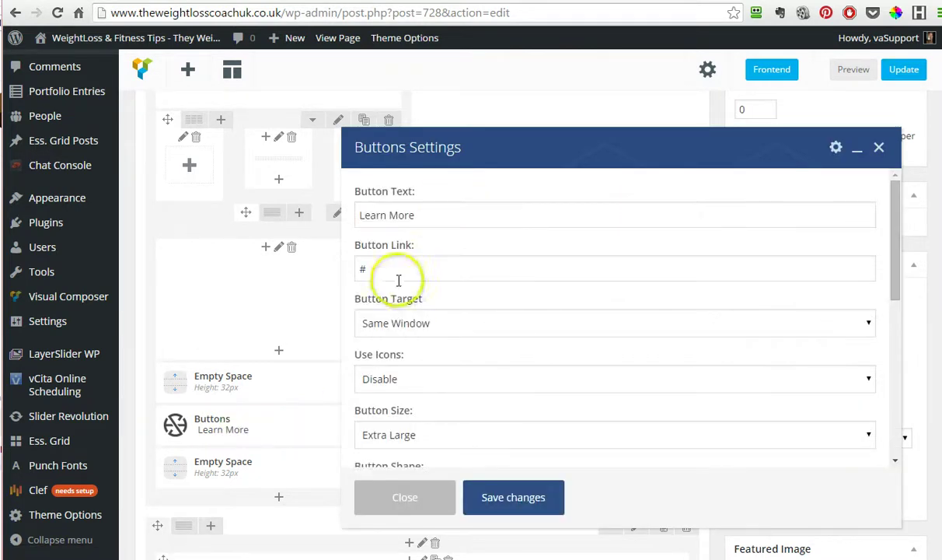
- Select and copy the site's domain from the browser address bar
{"action": "left_click", "coordinate": [274, 12]}
{"action": "left_click", "coordinate": [283, 13]}
{"action": "left_click", "coordinate": [289, 13]}
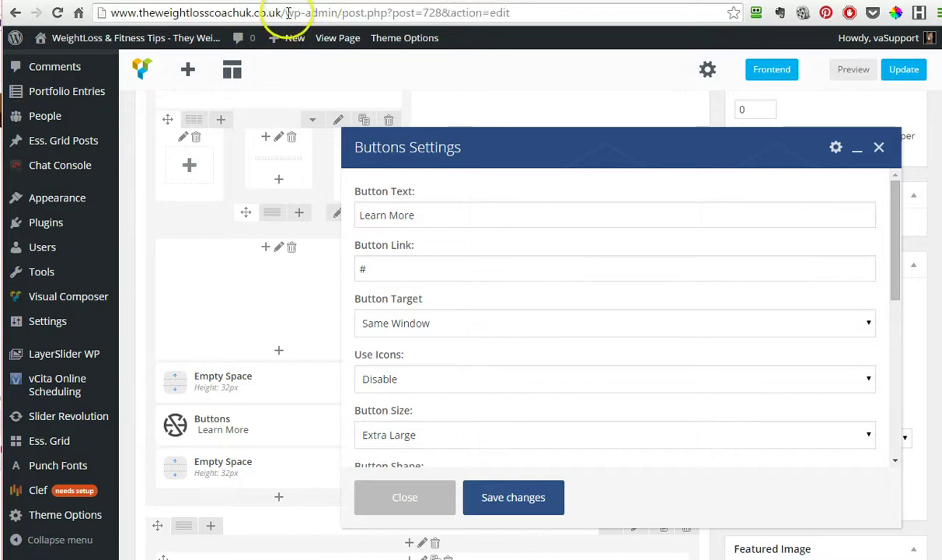
{"action": "left_click_drag", "start_coordinate": [282, 12], "coordinate": [134, 15]}
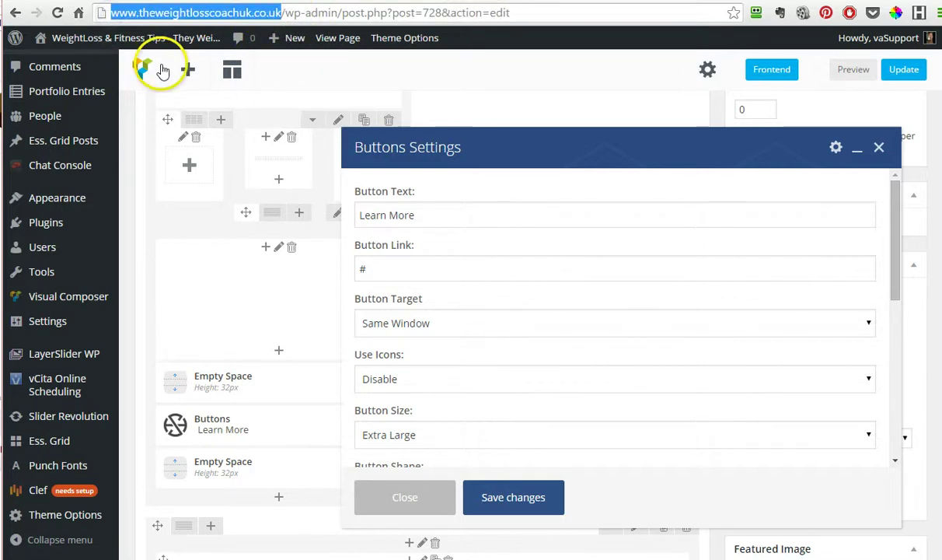
{"action": "left_click", "coordinate": [417, 266]}
{"action": "left_click_drag", "start_coordinate": [417, 265], "coordinate": [317, 272]}
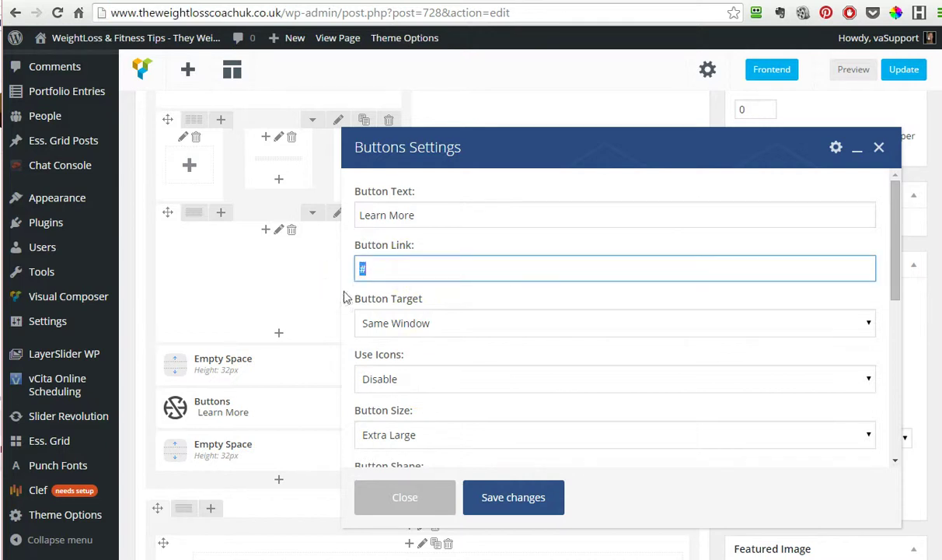
{"action": "type", "text": "http://www.theweightlosscoachuk.co.uk/"}
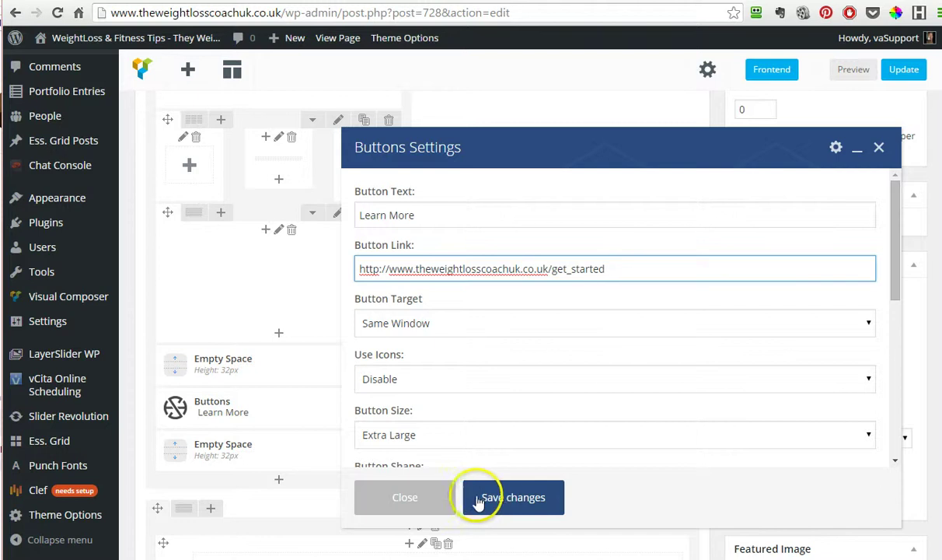
{"action": "left_click", "coordinate": [421, 498]}
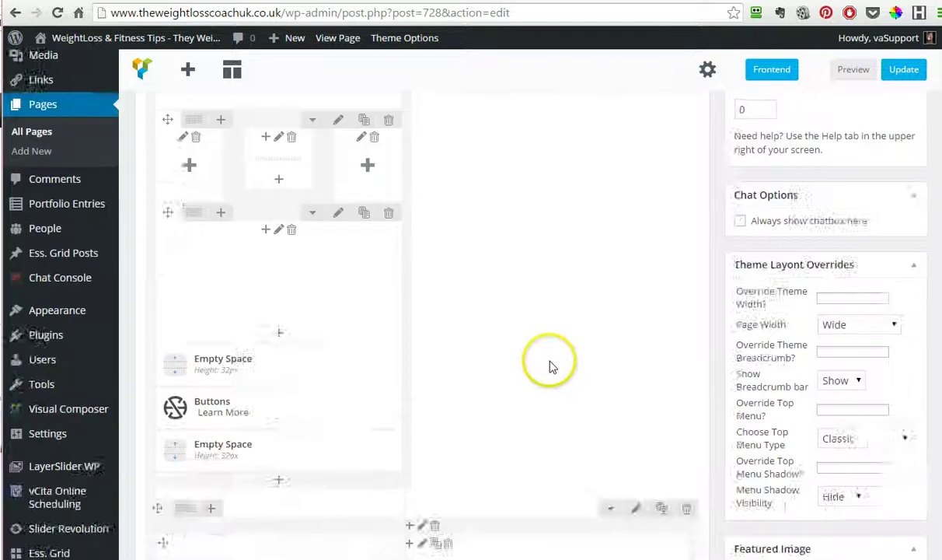
- Open the Single Image element's settings and its Set Image media picker
{"action": "scroll", "coordinate": [549, 366], "scroll_direction": "up", "scroll_amount": 4}
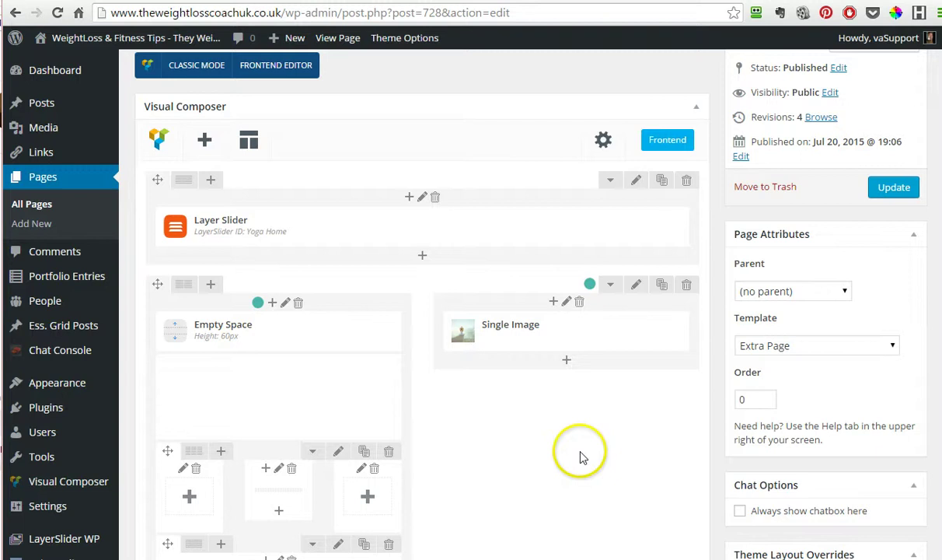
{"action": "mouse_move", "coordinate": [564, 339]}
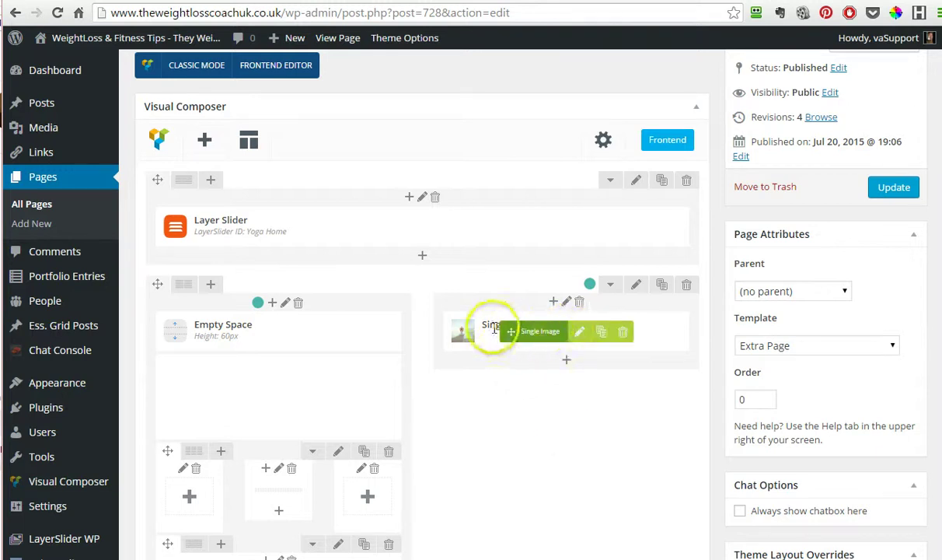
{"action": "left_click", "coordinate": [579, 333]}
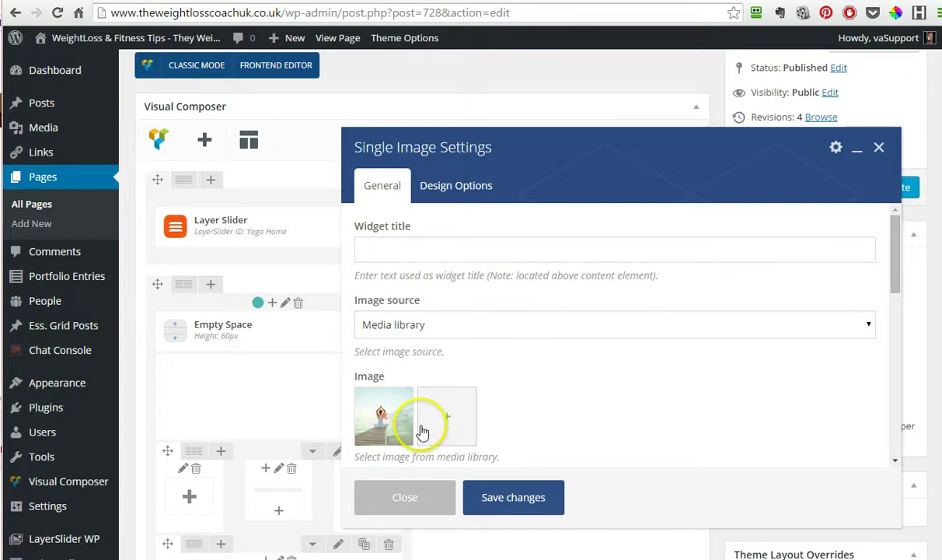
{"action": "left_click", "coordinate": [449, 424]}
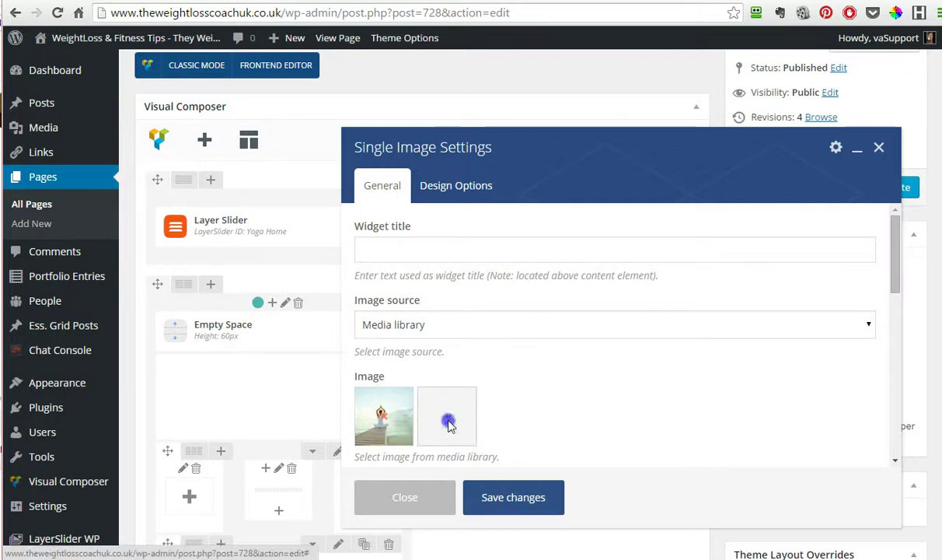
- Select examplelayer1.jpg in the Media Library, then close the picker without applying it
{"action": "left_click", "coordinate": [140, 103]}
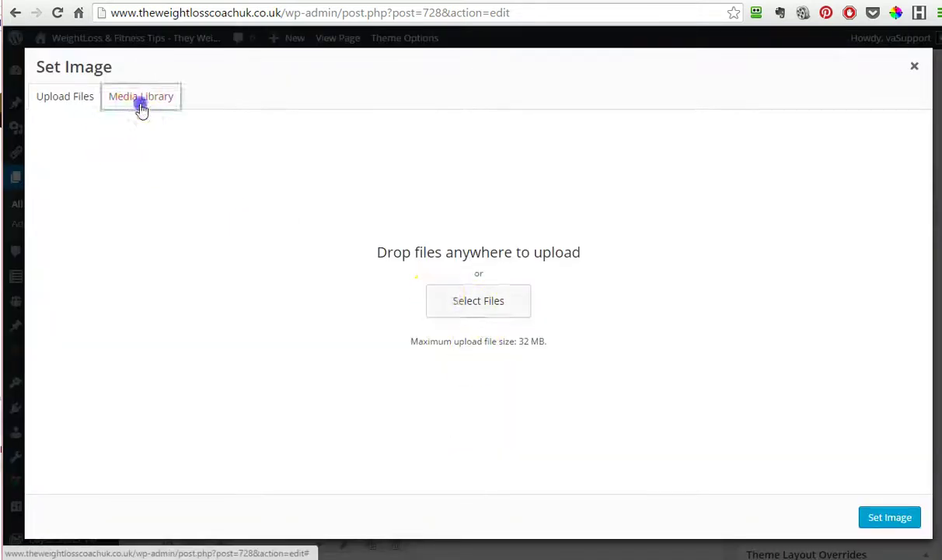
{"action": "left_click", "coordinate": [65, 101]}
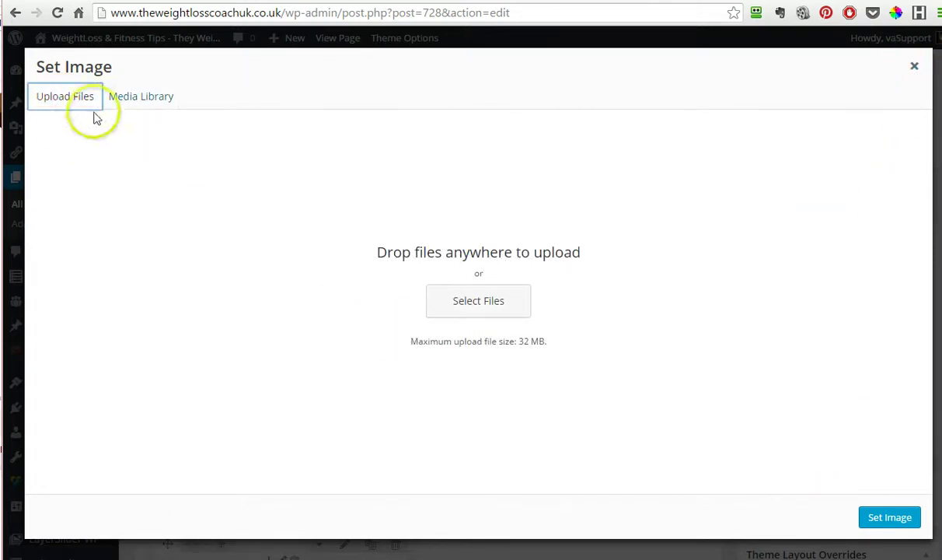
{"action": "left_click", "coordinate": [122, 104]}
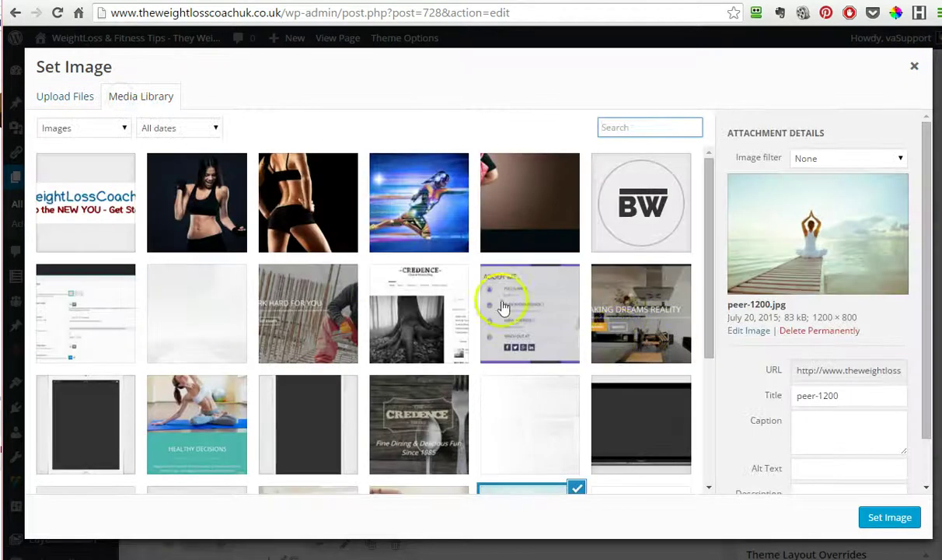
{"action": "left_click", "coordinate": [513, 333]}
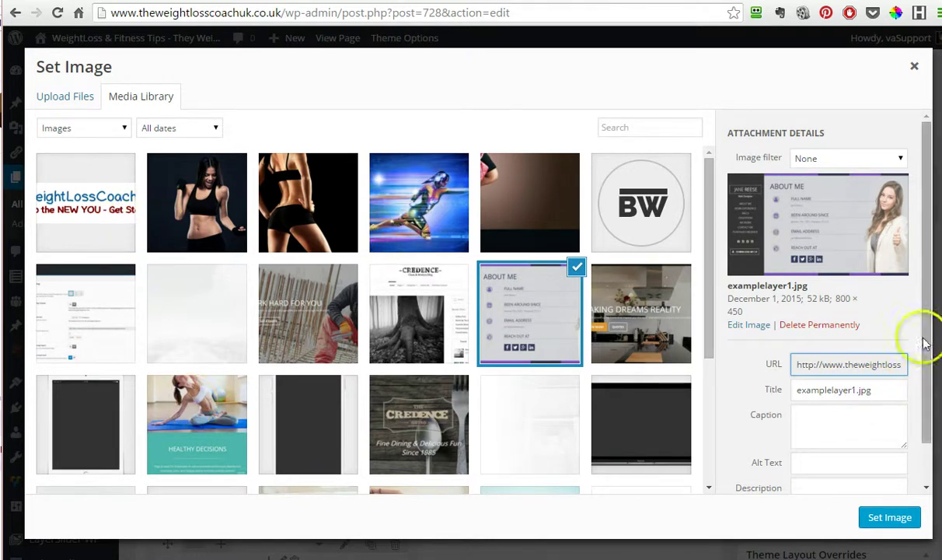
{"action": "scroll", "coordinate": [832, 451], "scroll_direction": "down", "scroll_amount": 1}
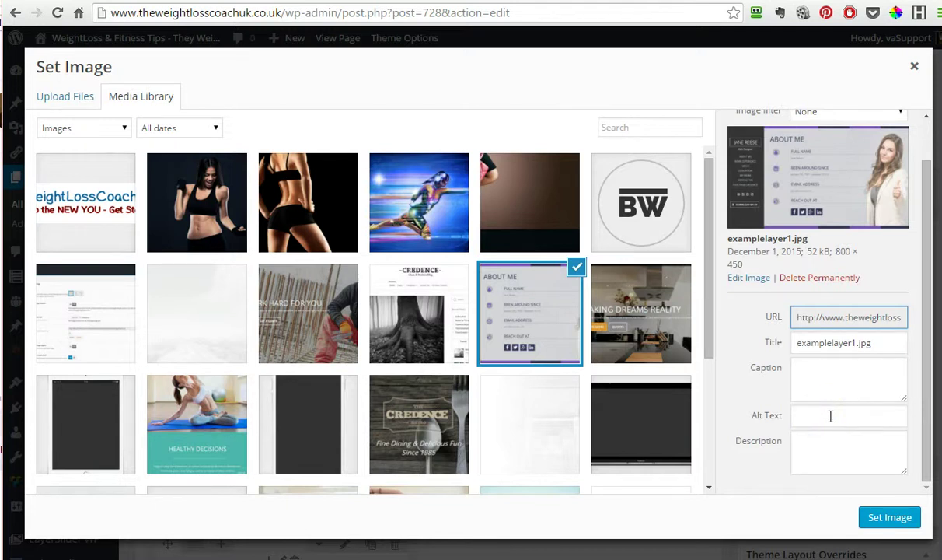
{"action": "left_click", "coordinate": [825, 445]}
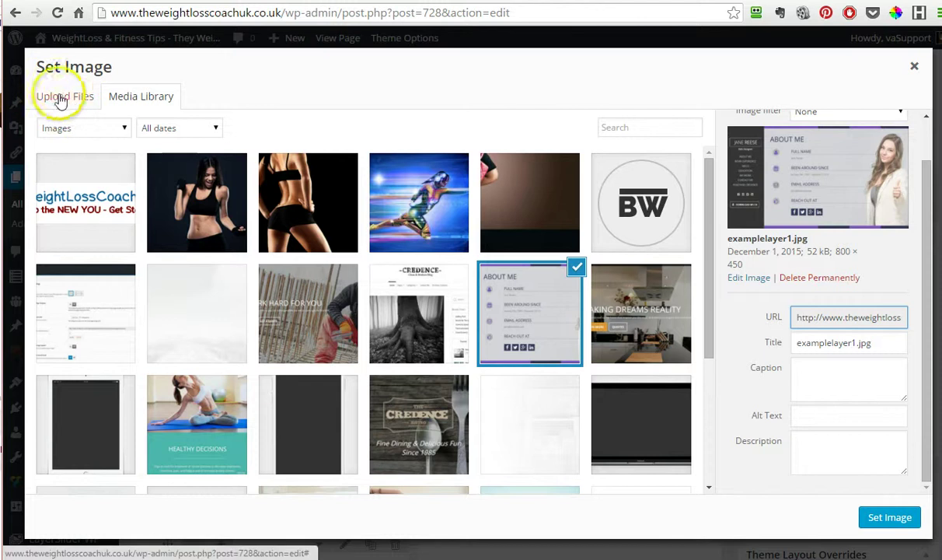
{"action": "left_click", "coordinate": [916, 67]}
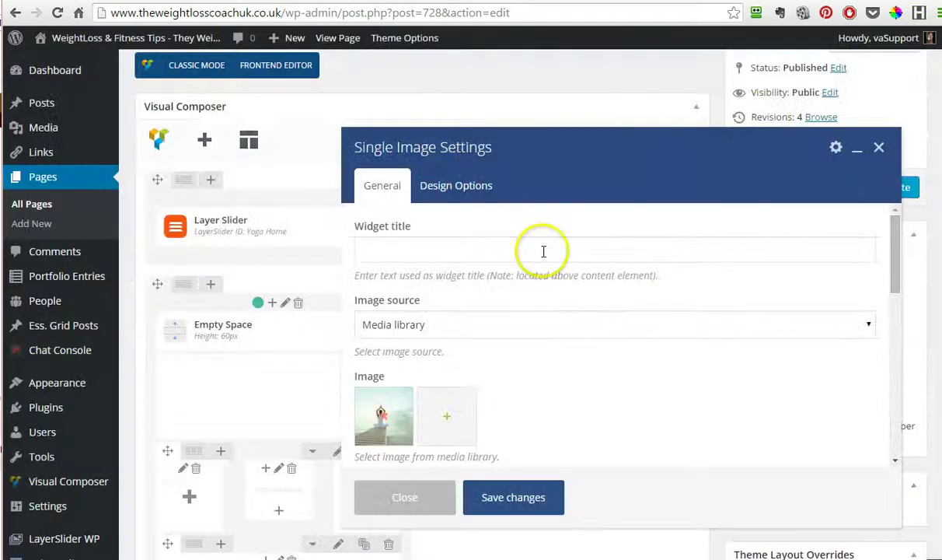
- Close the Single Image Settings dialog, keeping the original yoga image
{"action": "left_click", "coordinate": [879, 148]}
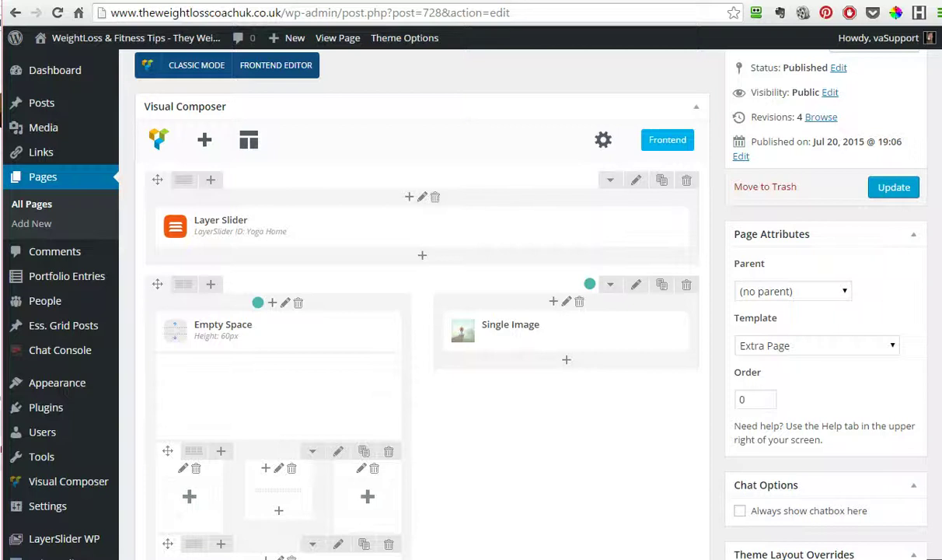